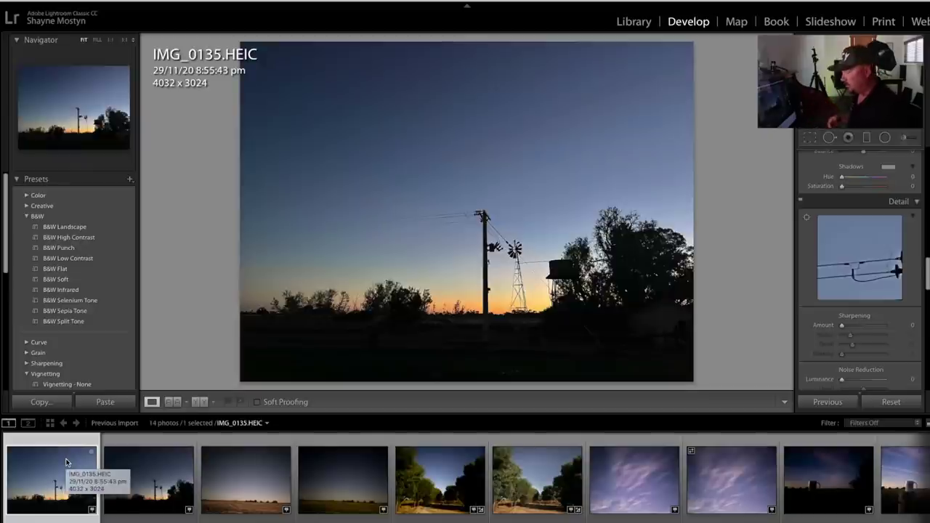
# Step: Try automatic tone adjustments on IMG_0135.HEIC
pyautogui.press('Right')
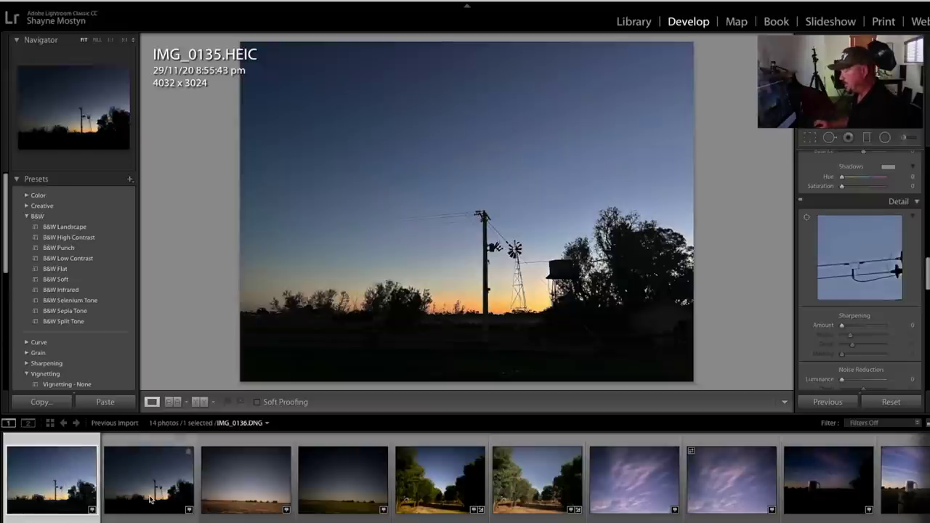
pyautogui.press('Left')
pyautogui.scroll(15, 866, 189)
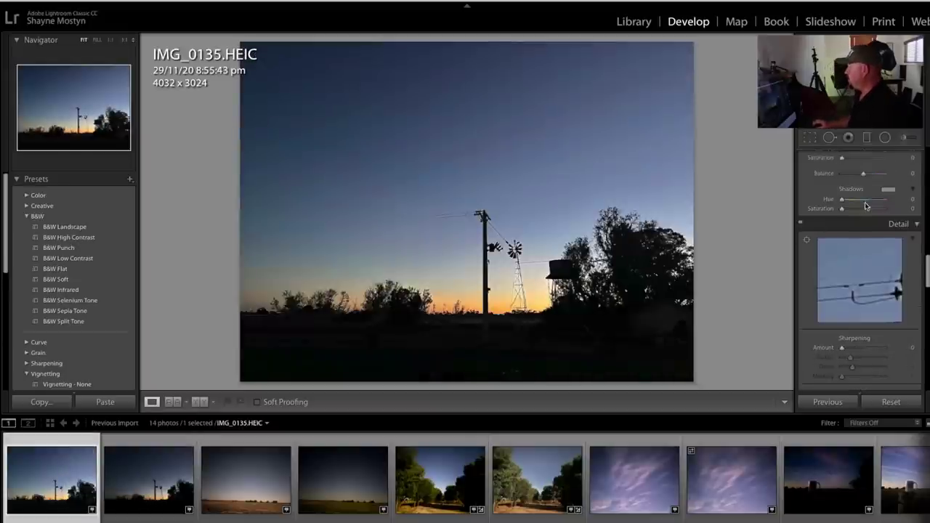
pyautogui.scroll(3, 866, 189)
pyautogui.click(903, 248)
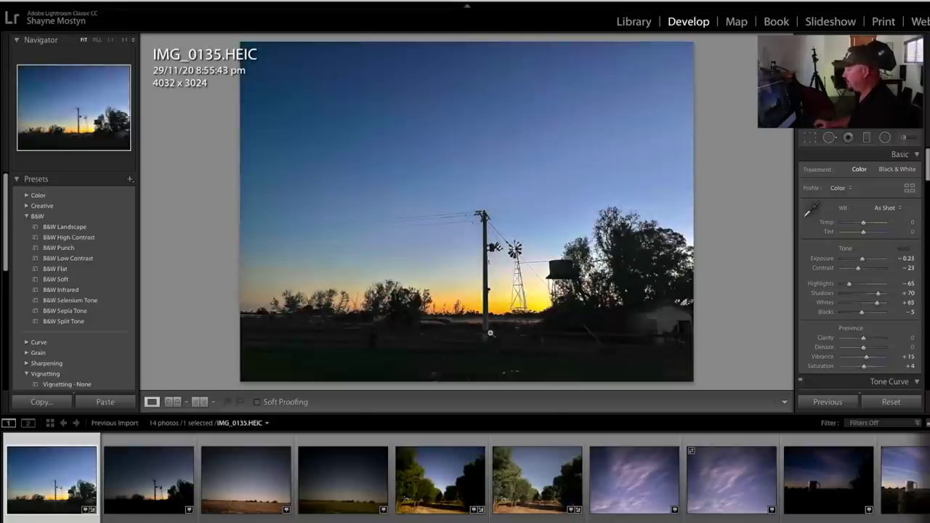
# Step: Examine the noise and edge detail around the pole and dark foreground of IMG_0135.HEIC at high magnification
pyautogui.click(491, 335)
pyautogui.scroll(-1, 456, 279)
pyautogui.scroll(5, 457, 279)
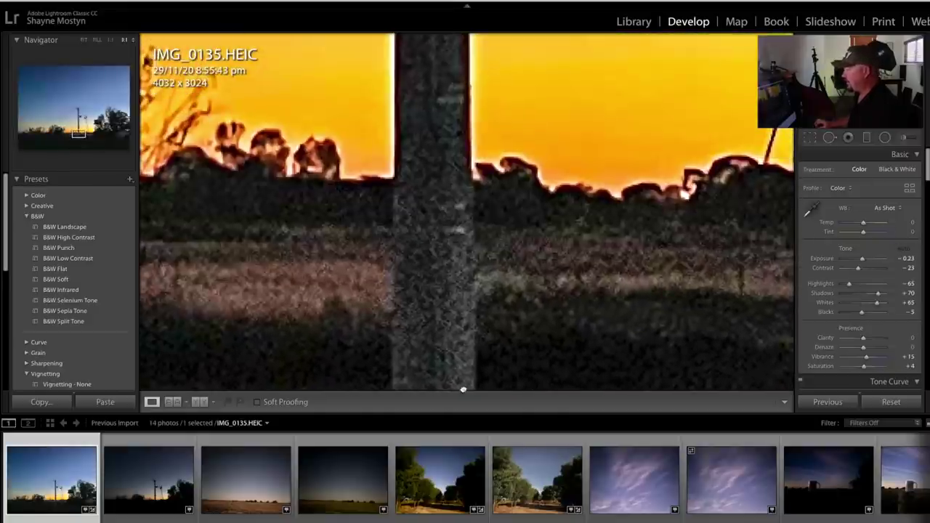
pyautogui.click(462, 276)
pyautogui.click(469, 281)
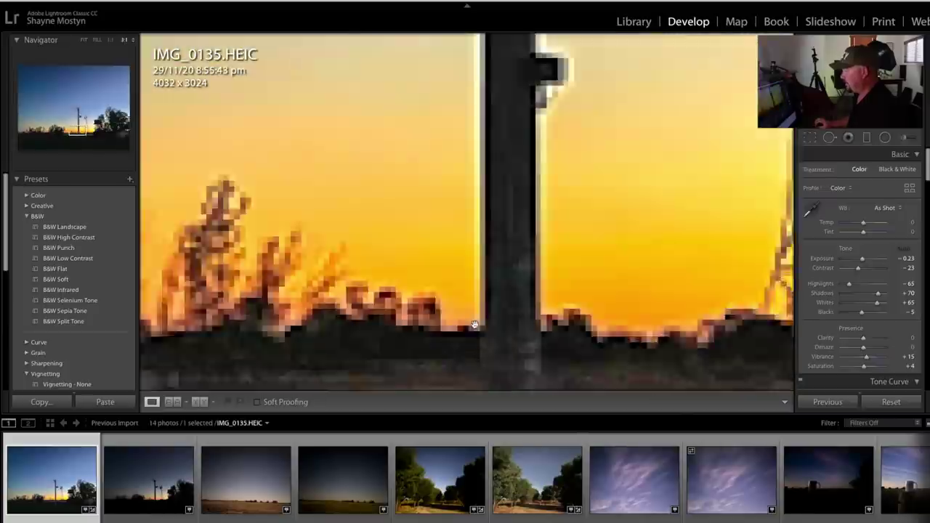
pyautogui.hotkey('ctrl', '=')
pyautogui.scroll(-2, 531, 113)
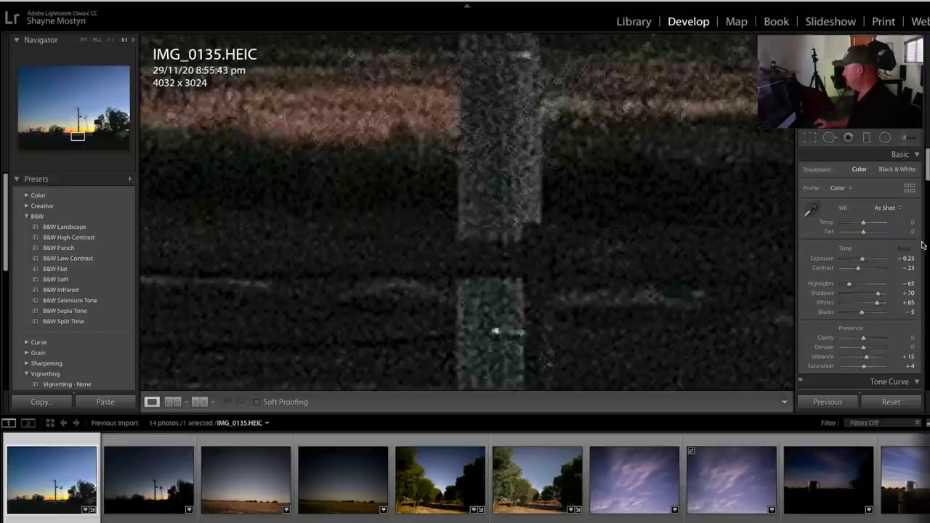
# Step: Reset the edits on IMG_0135.HEIC and set its exposure to +0.55 and shadows to +68
pyautogui.click(894, 404)
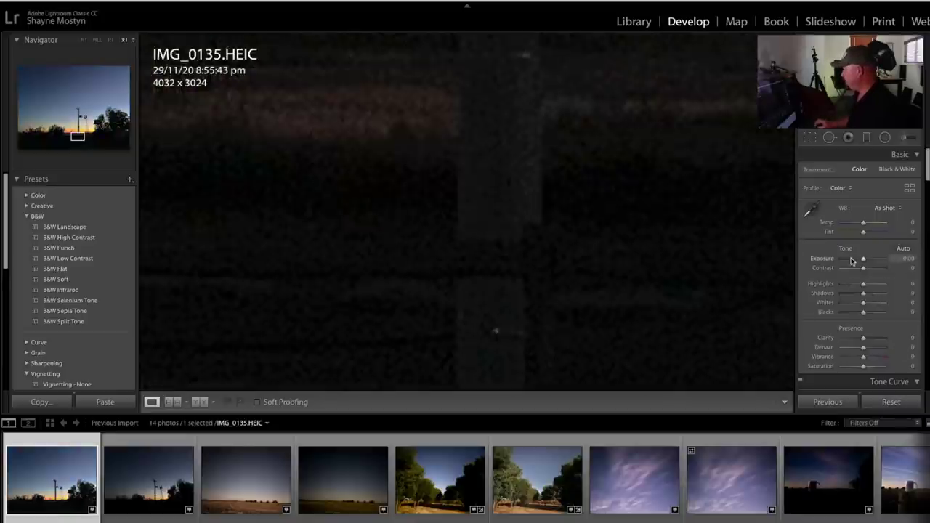
pyautogui.moveTo(863, 258); pyautogui.dragTo(865, 258)
pyautogui.moveTo(862, 293); pyautogui.dragTo(875, 295)
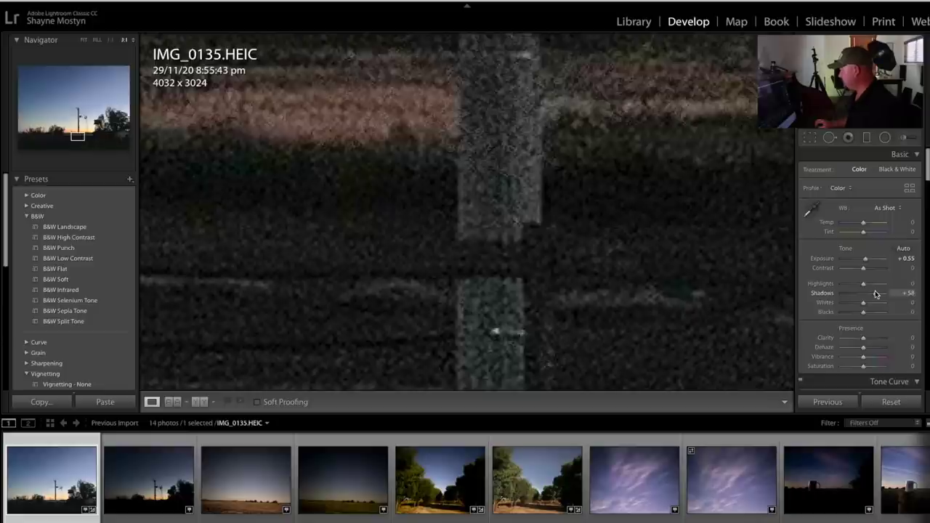
pyautogui.moveTo(876, 294); pyautogui.dragTo(878, 294)
pyautogui.moveTo(455, 125); pyautogui.dragTo(429, 146)
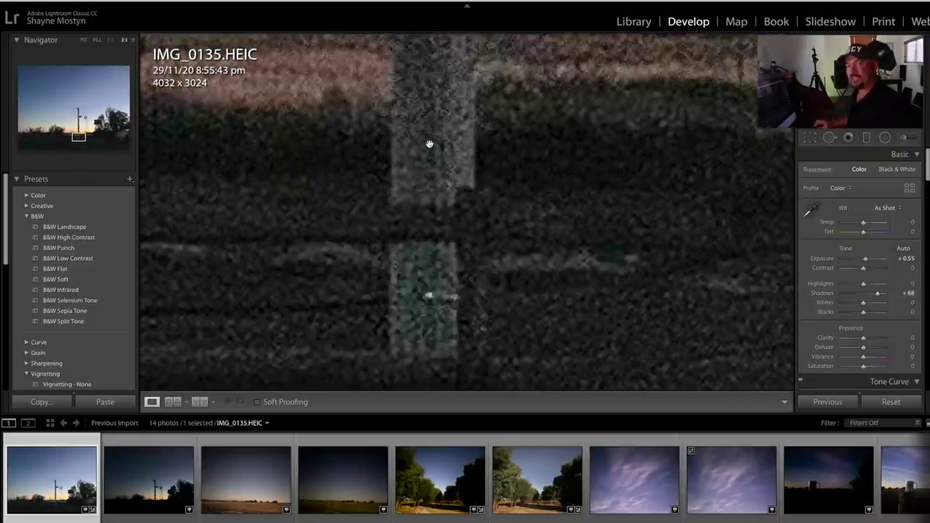
# Step: Try and reset automatic tone on IMG_0136.DNG, and set its exposure to +0.95 and shadows to +100
pyautogui.click(133, 480)
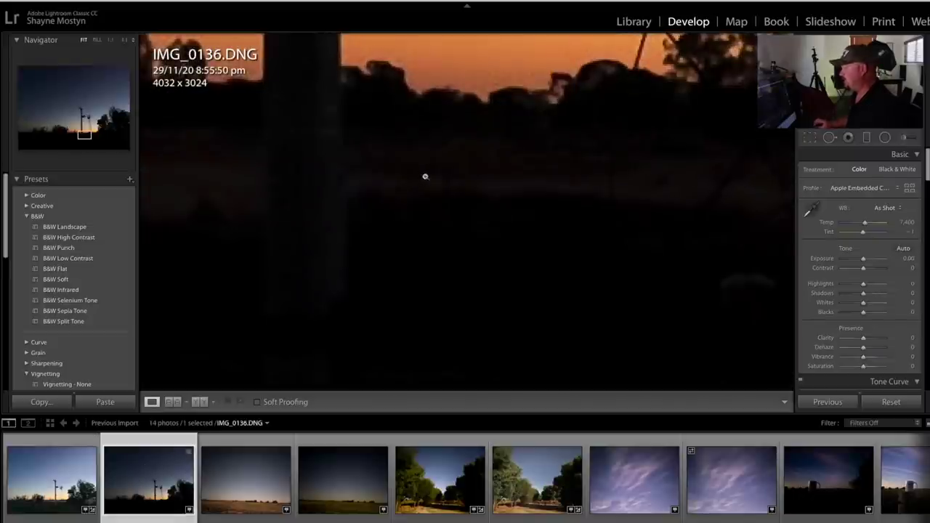
pyautogui.click(425, 176)
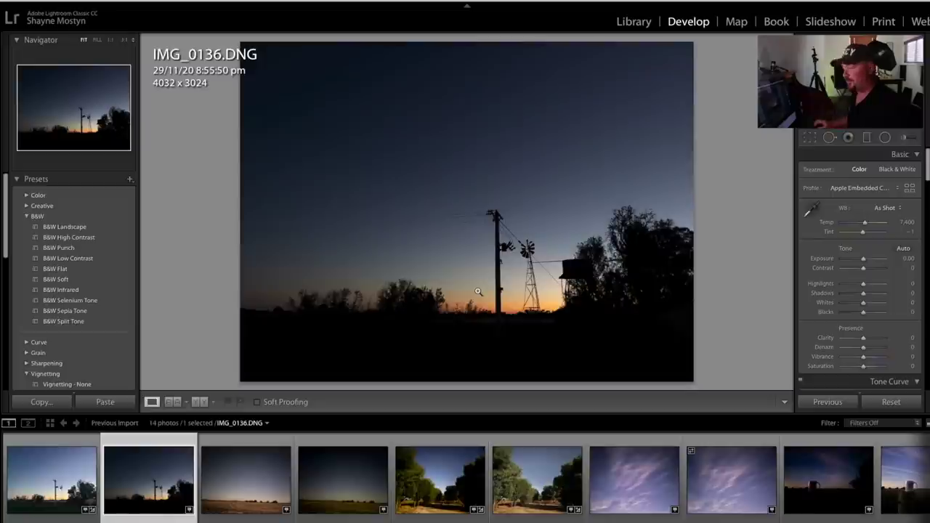
pyautogui.click(903, 249)
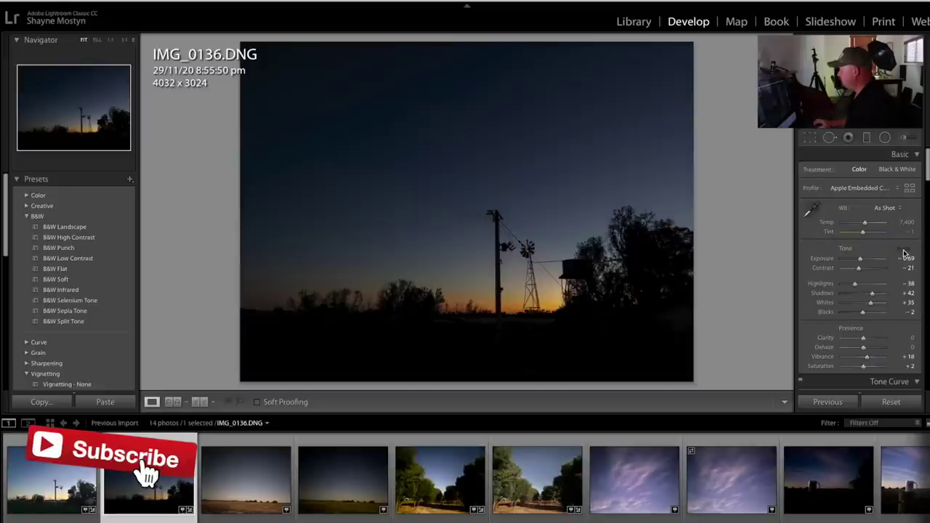
pyautogui.click(890, 402)
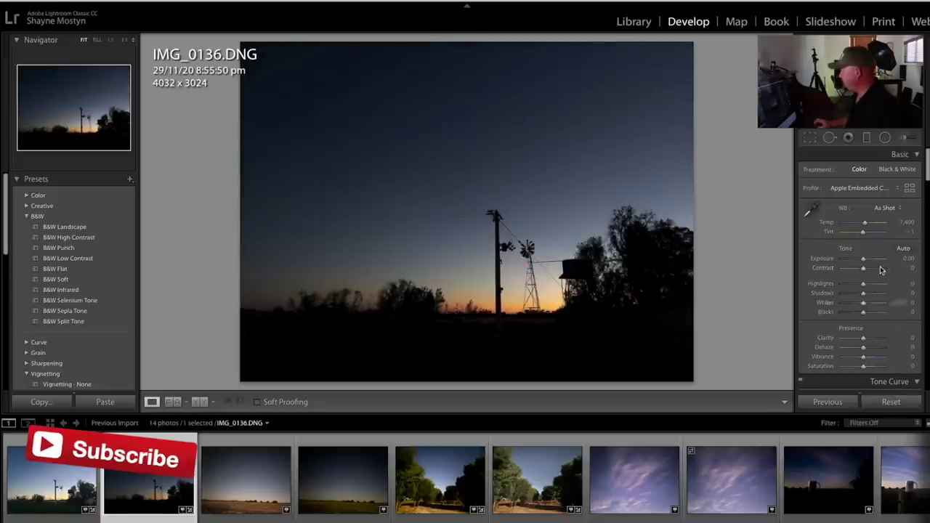
pyautogui.moveTo(863, 259); pyautogui.dragTo(867, 258)
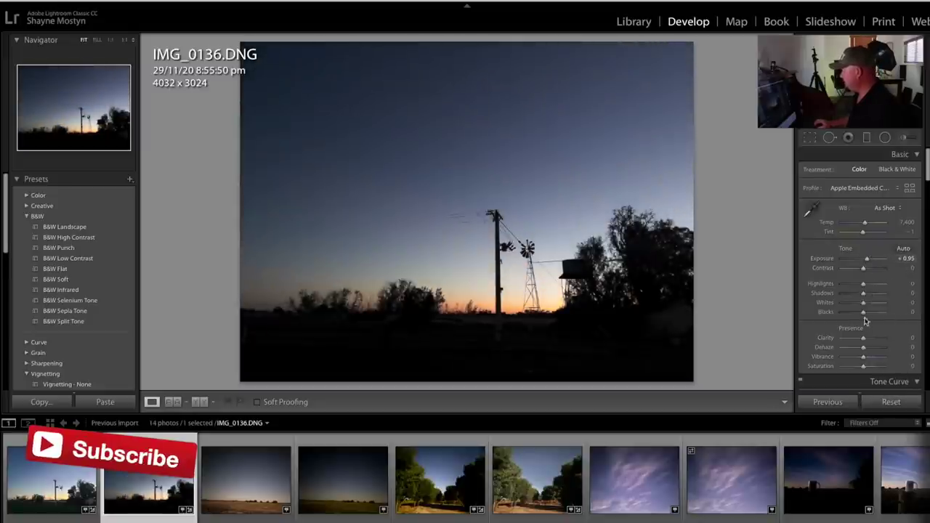
pyautogui.moveTo(862, 293); pyautogui.dragTo(884, 292)
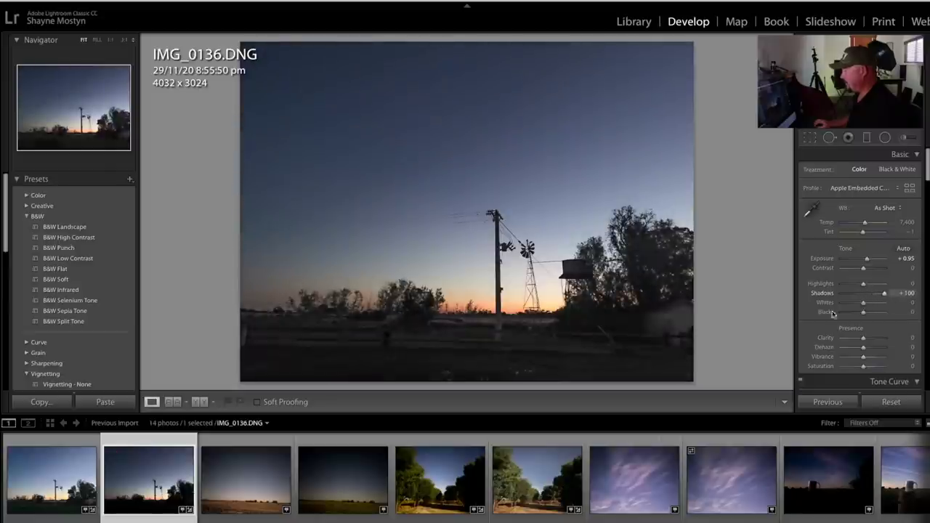
# Step: Compare the shadow noise around the pole's base between IMG_0136.DNG and IMG_0135.HEIC at high magnification
pyautogui.click(527, 348)
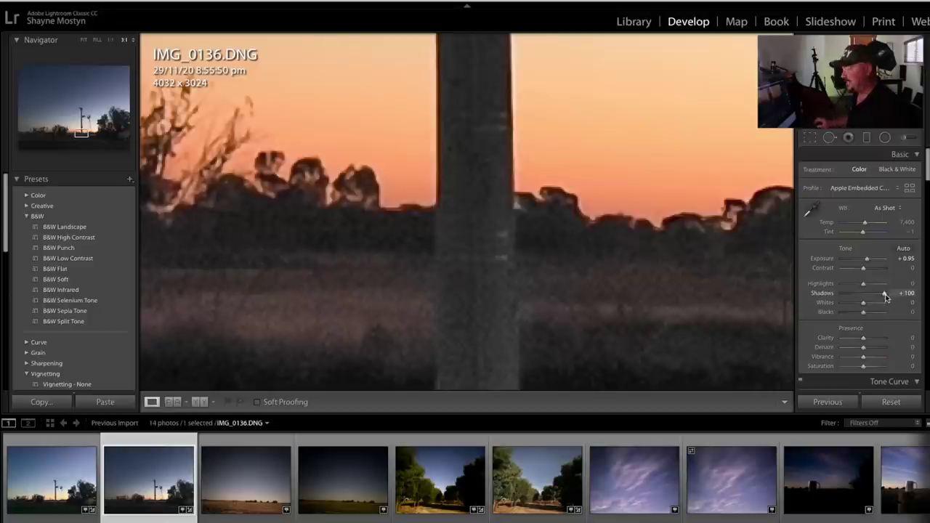
pyautogui.press('Left')
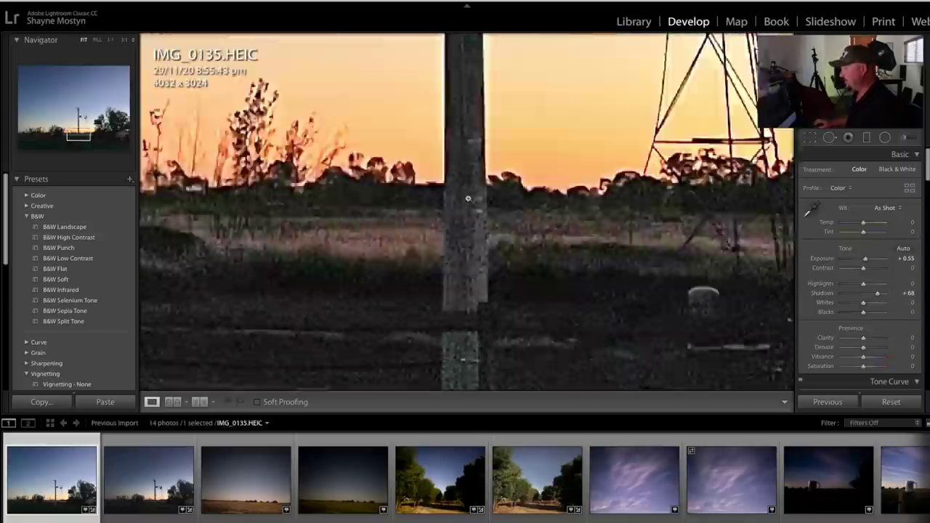
pyautogui.click(483, 298)
pyautogui.moveTo(483, 297); pyautogui.dragTo(472, 243)
pyautogui.press('Right')
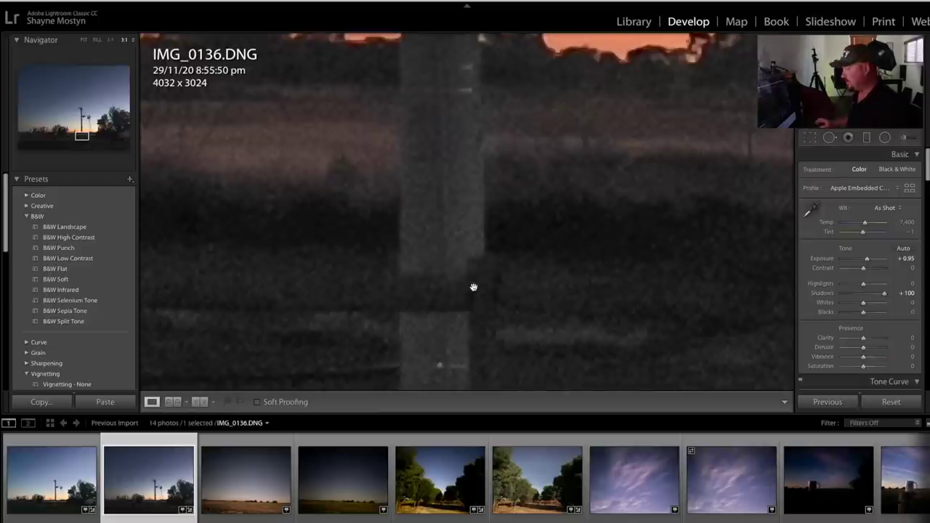
# Step: Open the night-sky photo IMG_0141.HEIC and examine its stars up close
pyautogui.click(252, 480)
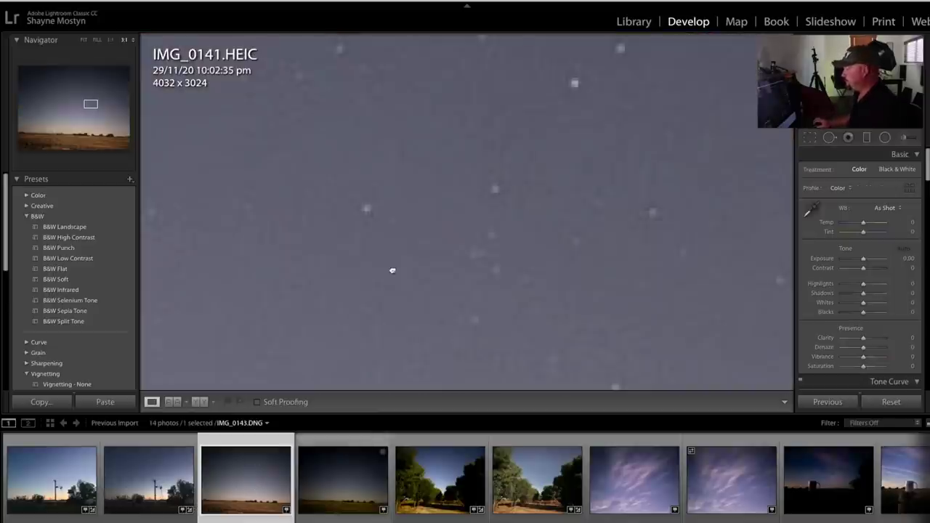
pyautogui.click(393, 271)
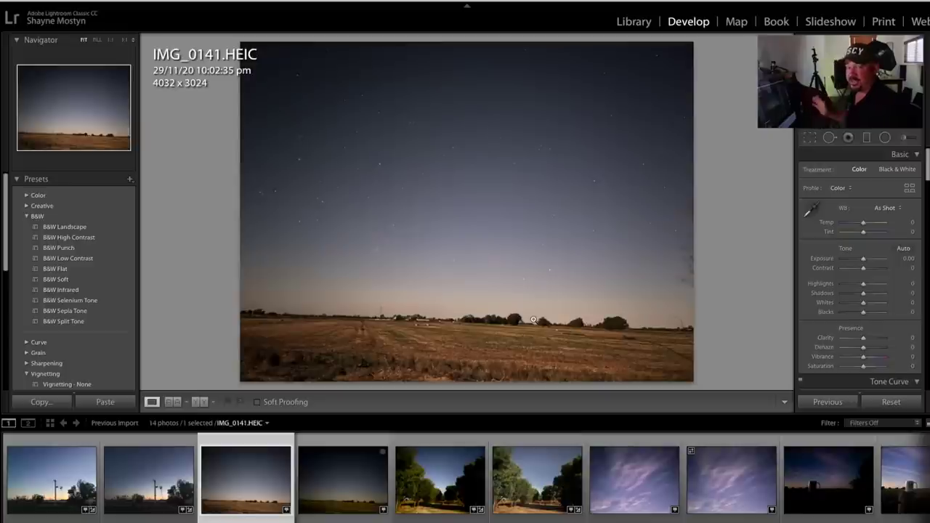
pyautogui.click(434, 157)
pyautogui.moveTo(604, 208); pyautogui.dragTo(610, 270)
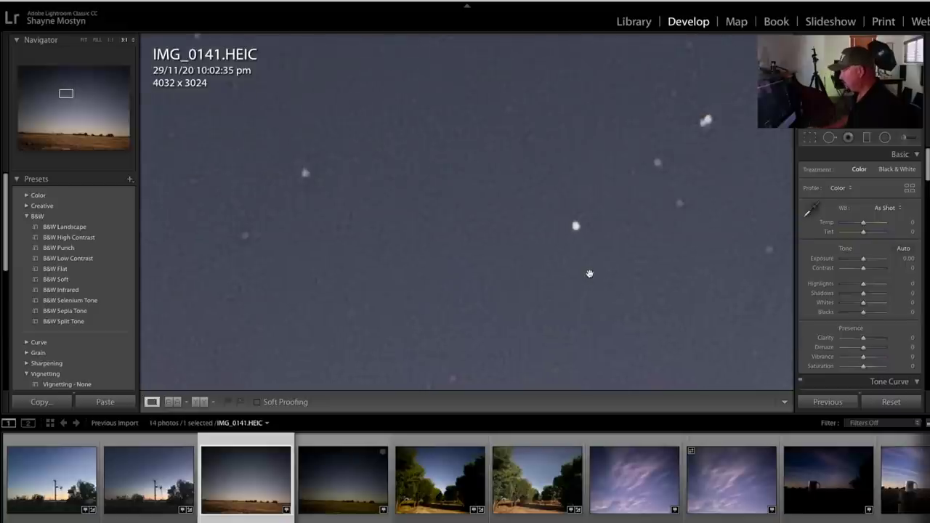
pyautogui.click(368, 260)
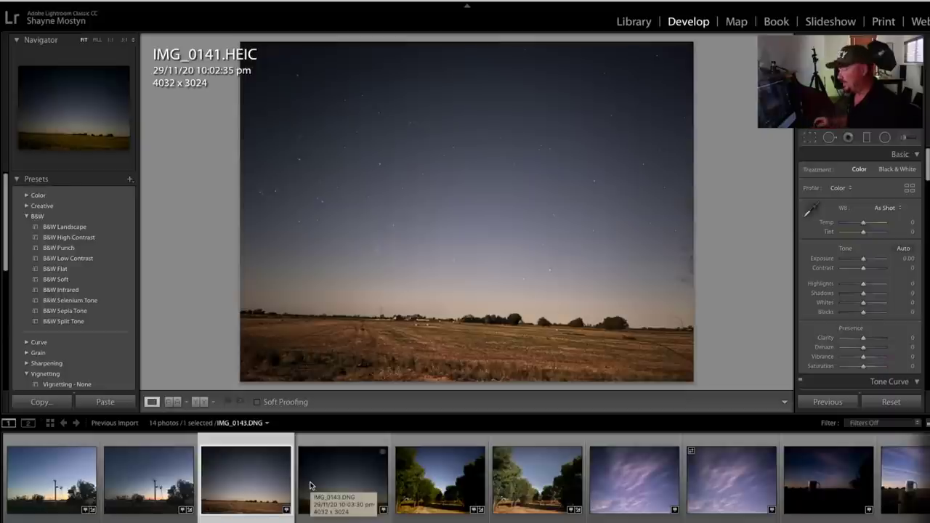
# Step: Inspect the stars in IMG_0143.DNG up close and set its luminance noise reduction to 21
pyautogui.click(310, 485)
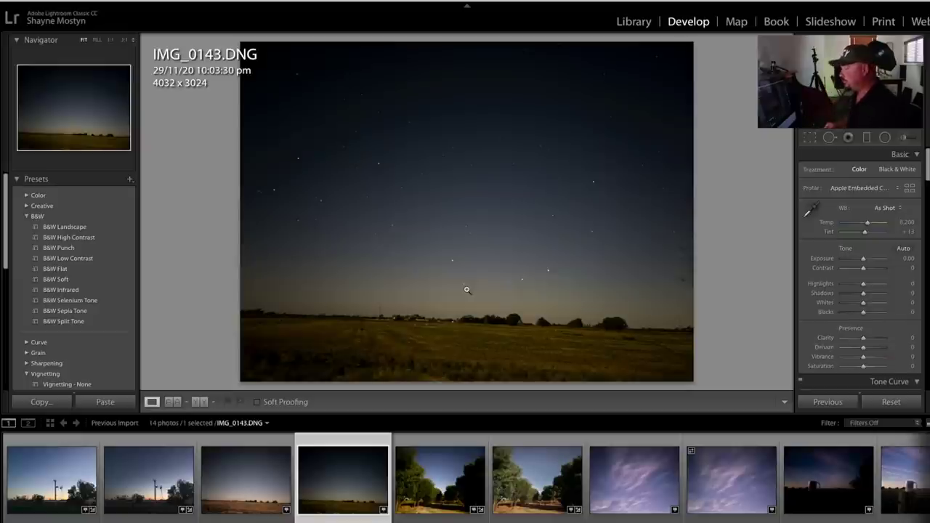
pyautogui.click(396, 177)
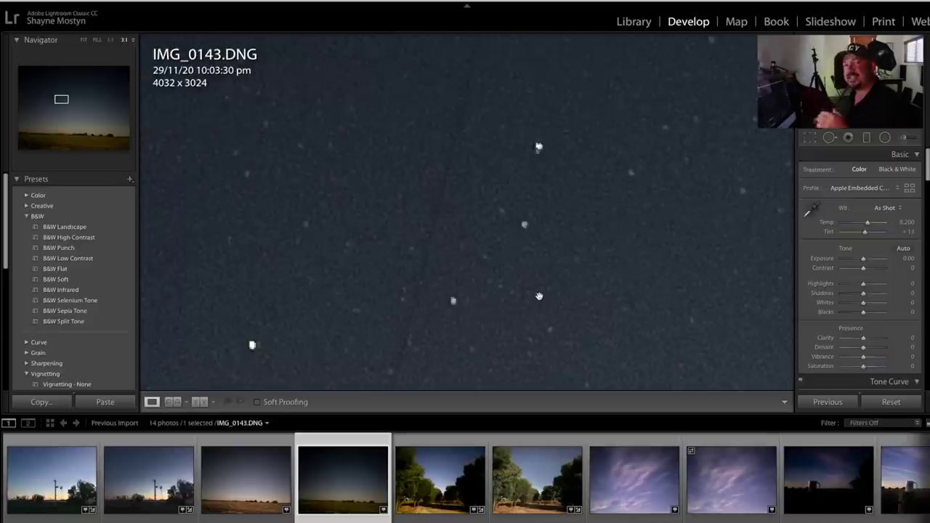
pyautogui.scroll(-10, 833, 312)
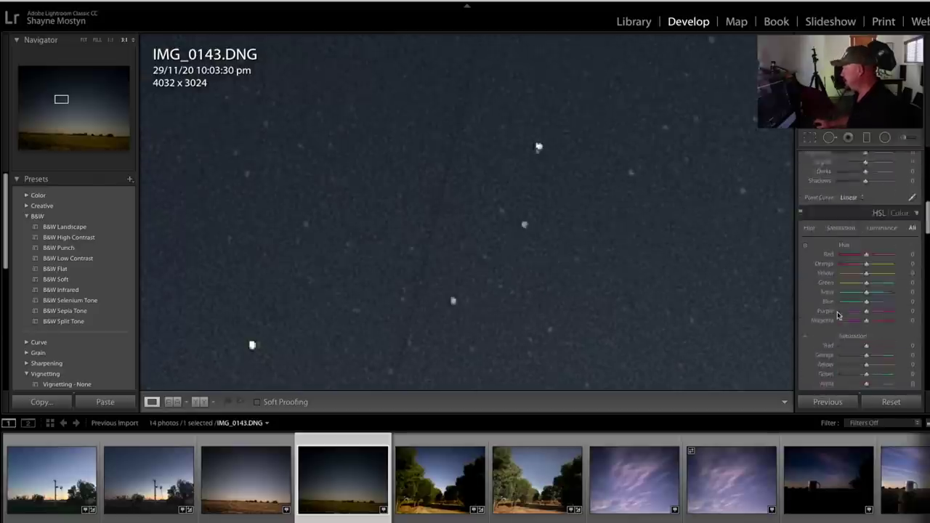
pyautogui.scroll(-5, 836, 327)
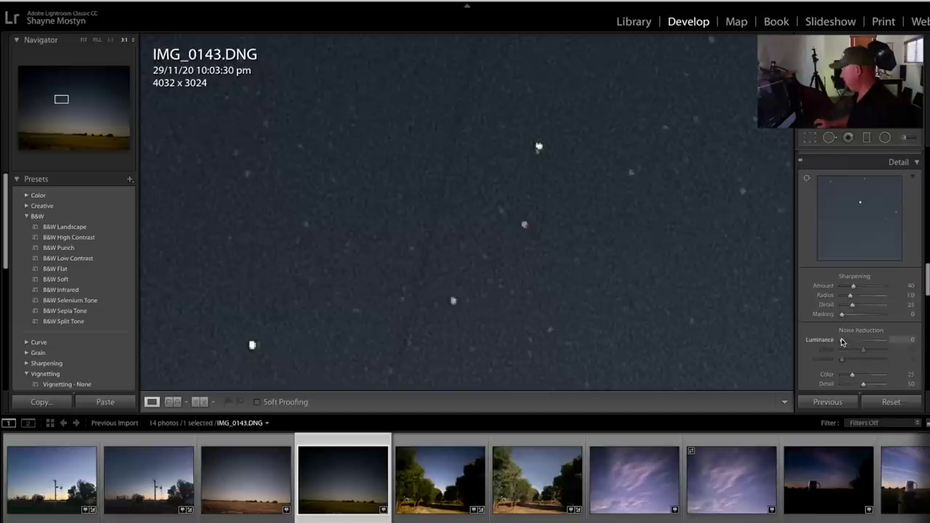
pyautogui.moveTo(848, 341); pyautogui.dragTo(850, 341)
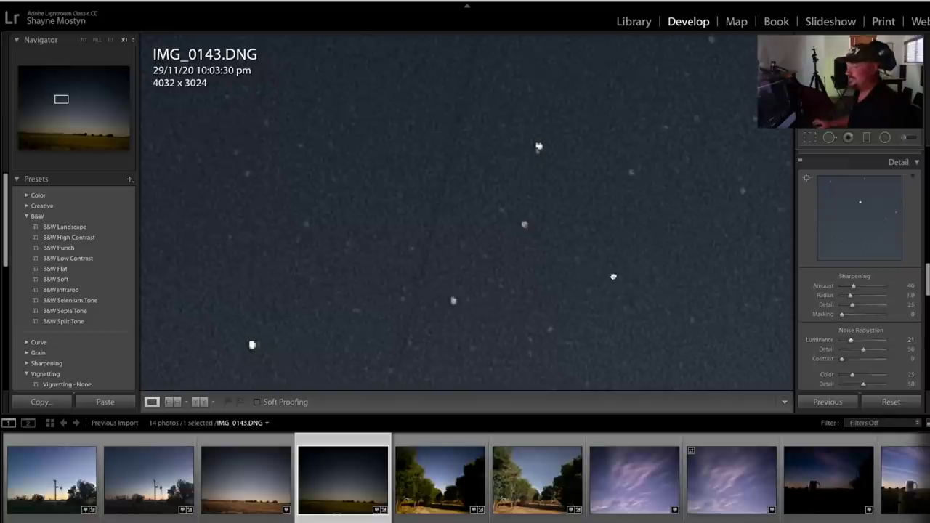
pyautogui.click(544, 320)
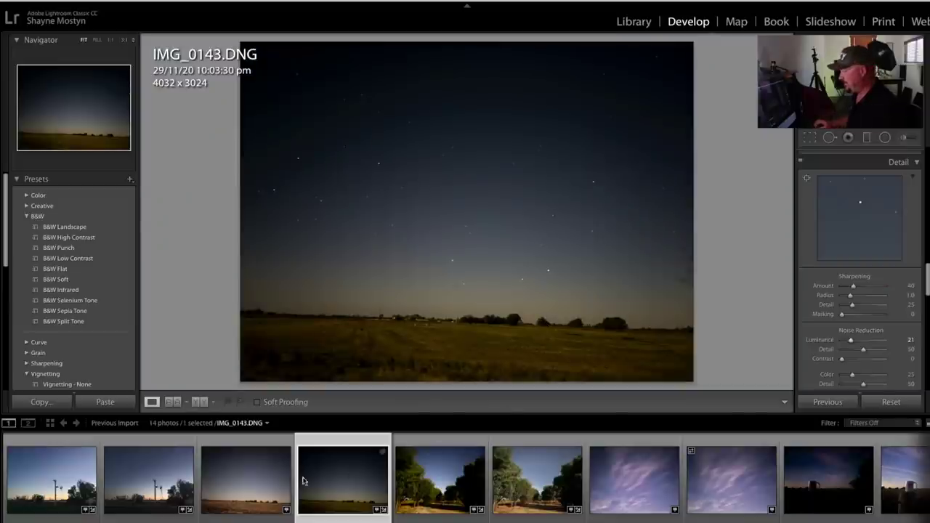
# Step: Apply luminance noise reduction to IMG_0141.HEIC and compare its magnified stars with those in IMG_0143.DNG
pyautogui.click(247, 479)
pyautogui.click(539, 210)
pyautogui.moveTo(841, 339); pyautogui.dragTo(852, 341)
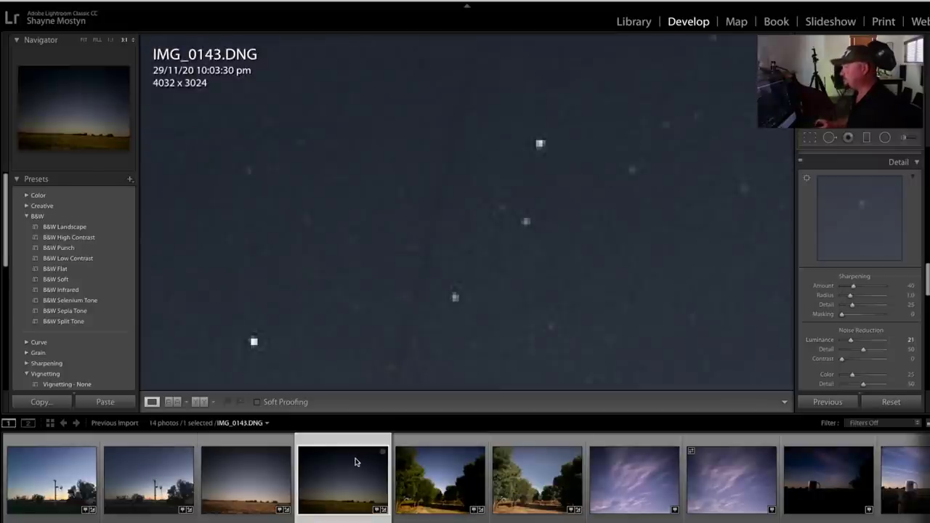
pyautogui.click(357, 466)
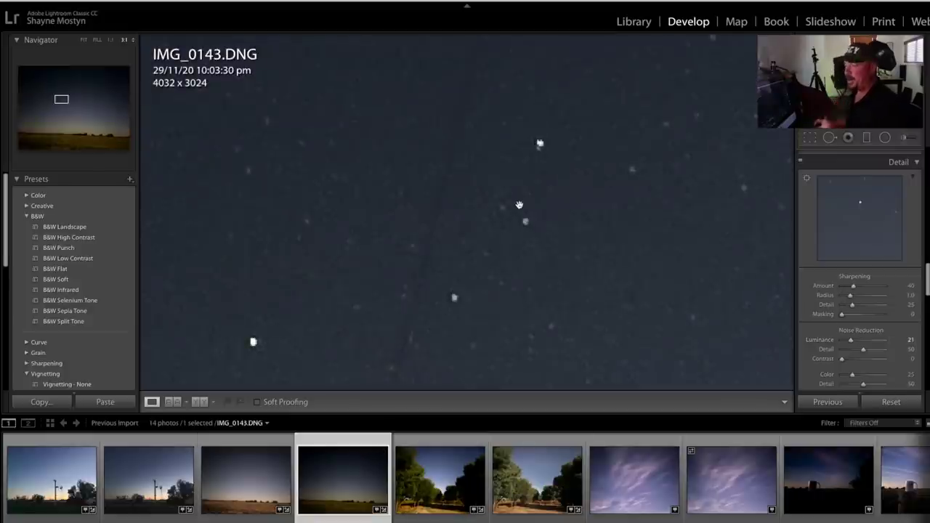
pyautogui.click(519, 205)
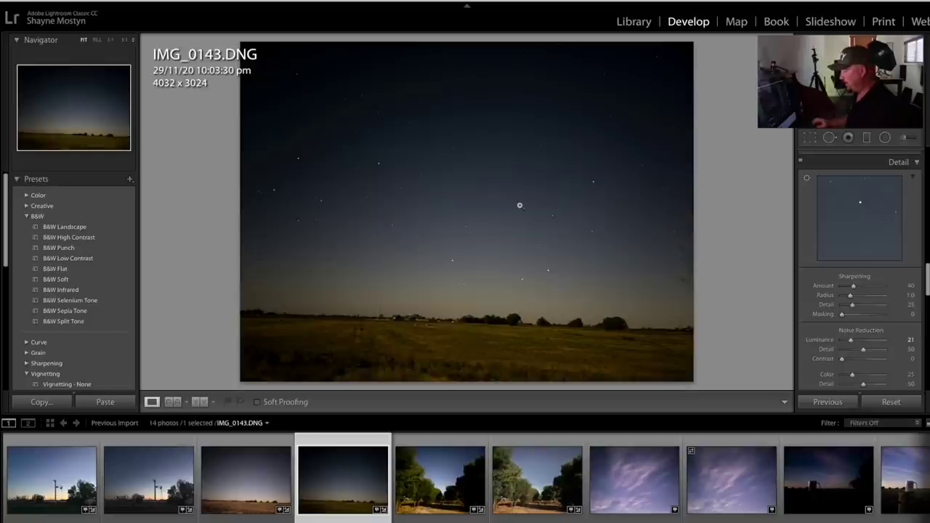
# Step: Compare the cloudy sky photos IMG_0149.HEIC and IMG_0150.DNG, and examine the stars in IMG_0149.HEIC up close
pyautogui.press('Right')
pyautogui.press('Right')
pyautogui.press('Right')
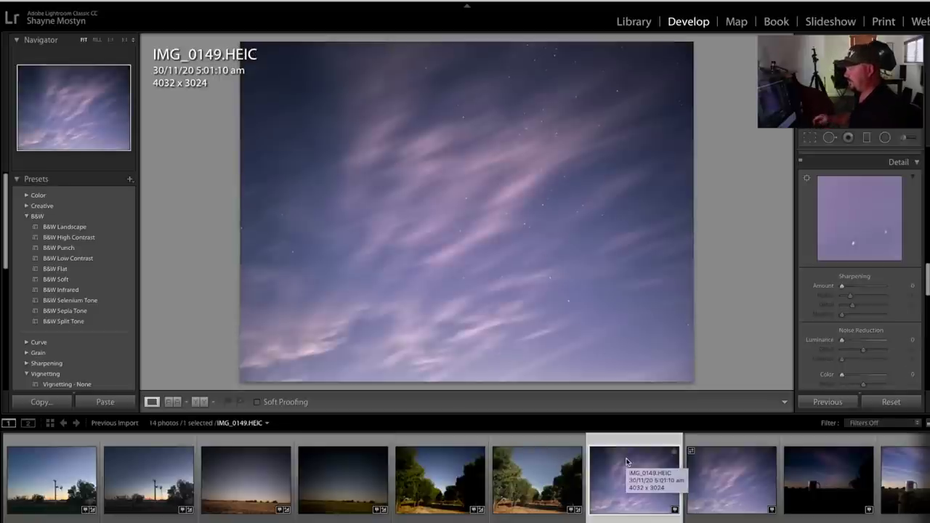
pyautogui.click(732, 488)
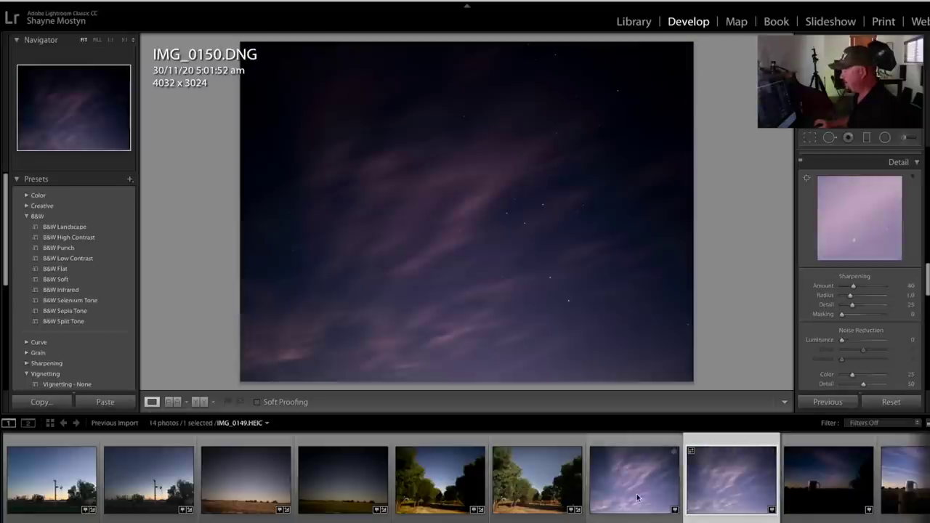
pyautogui.click(639, 500)
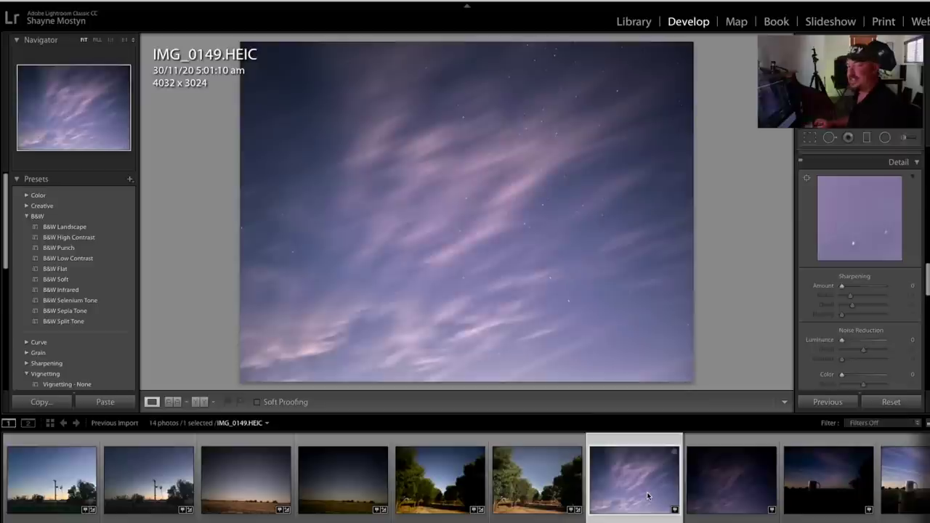
pyautogui.click(501, 199)
pyautogui.moveTo(637, 204); pyautogui.dragTo(595, 206)
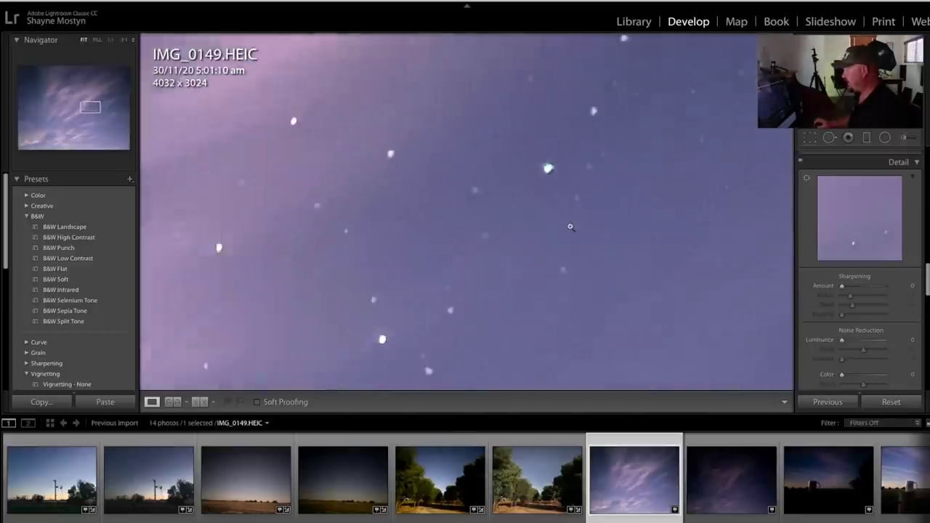
# Step: Compare the full views of the cloudy sky photos IMG_0149.HEIC and IMG_0150.DNG
pyautogui.click(594, 206)
pyautogui.click(730, 472)
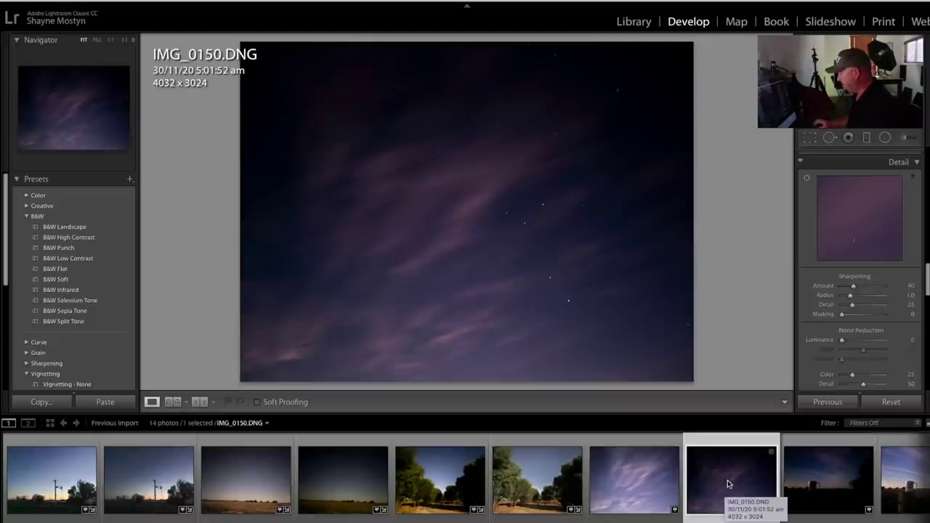
pyautogui.click(643, 478)
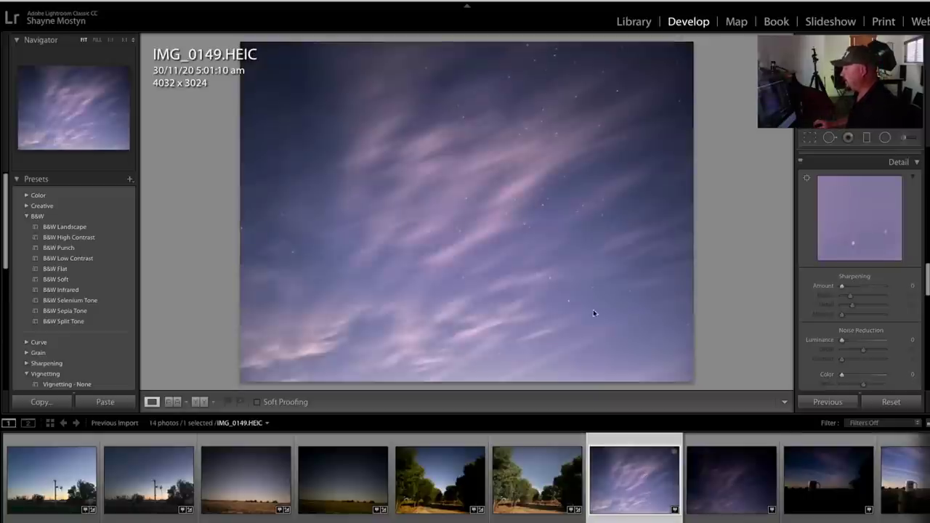
pyautogui.moveTo(523, 208); pyautogui.dragTo(552, 271)
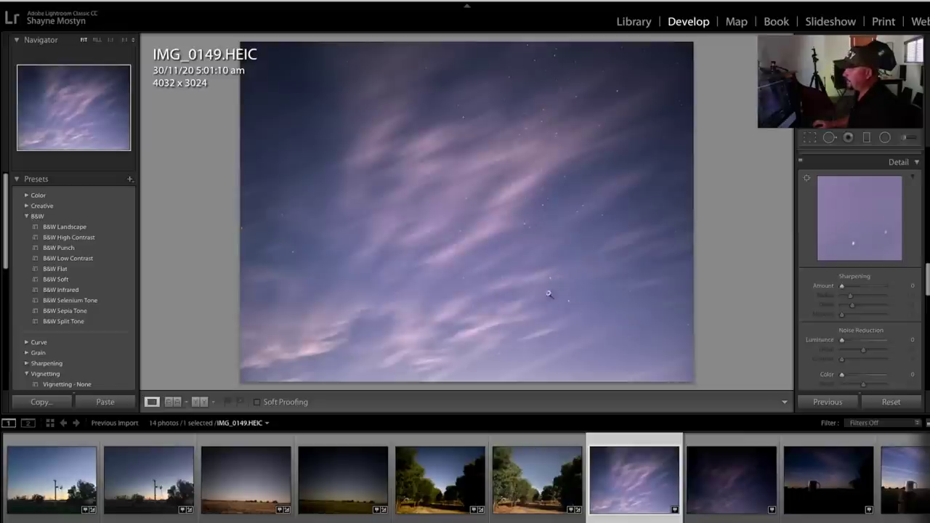
# Step: Magnify the sky in IMG_0149.HEIC and apply luminance noise reduction to it
pyautogui.click(331, 120)
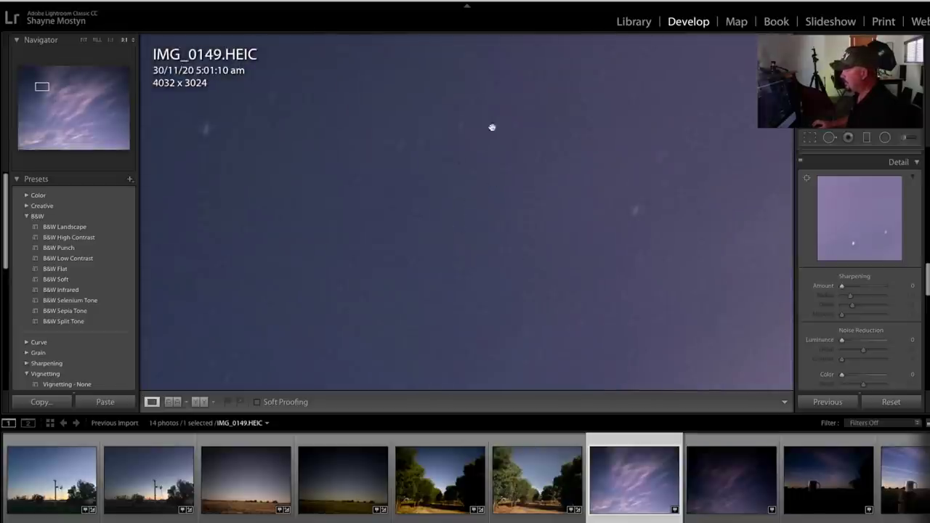
pyautogui.moveTo(841, 339)
pyautogui.mouseDown()
pyautogui.moveTo(904, 344)
pyautogui.moveTo(851, 342)
pyautogui.mouseUp()
pyautogui.click(571, 264)
# Step: Inspect the stars in IMG_0150.DNG up close and set its luminance noise reduction to 26
pyautogui.click(710, 510)
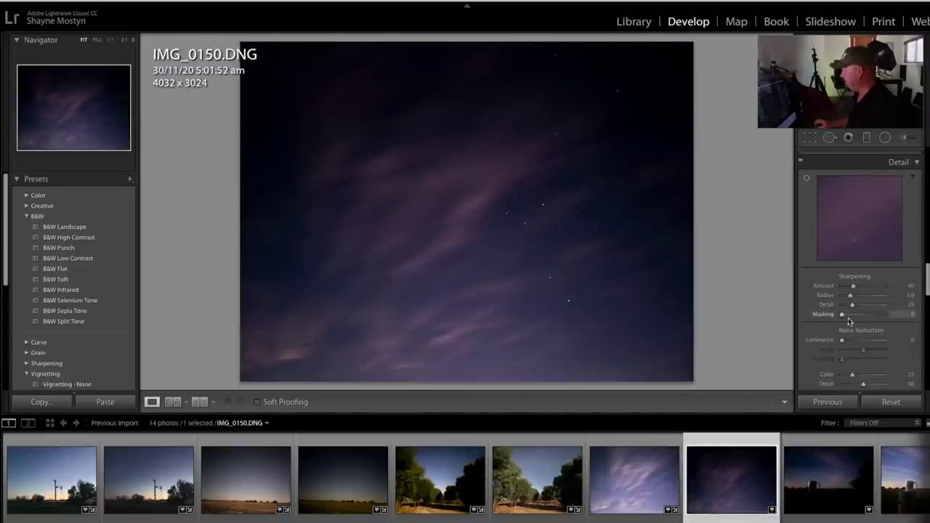
pyautogui.click(545, 203)
pyautogui.moveTo(775, 255); pyautogui.dragTo(573, 289)
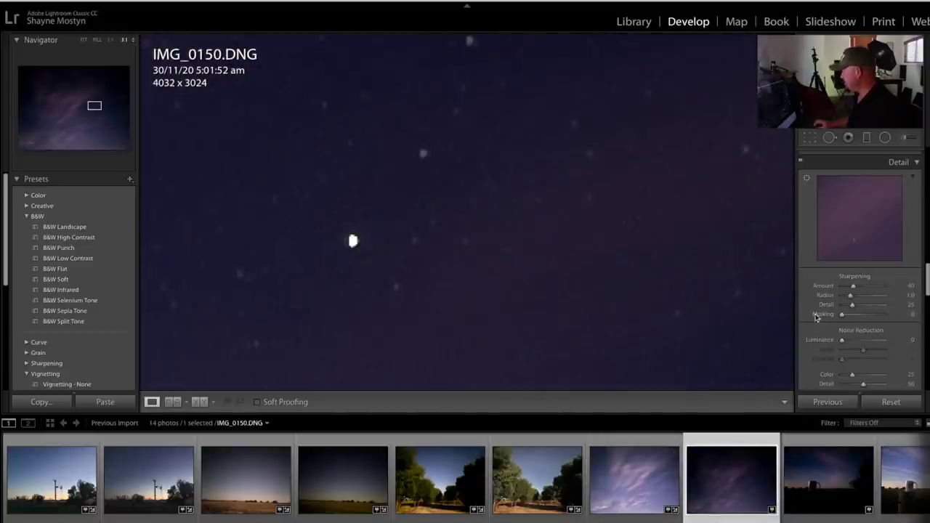
pyautogui.moveTo(841, 340); pyautogui.dragTo(856, 341)
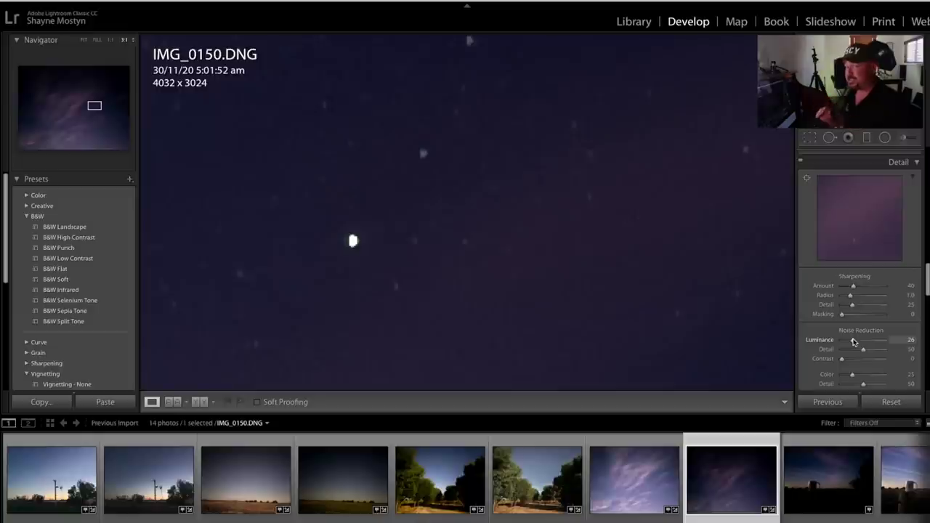
pyautogui.click(647, 224)
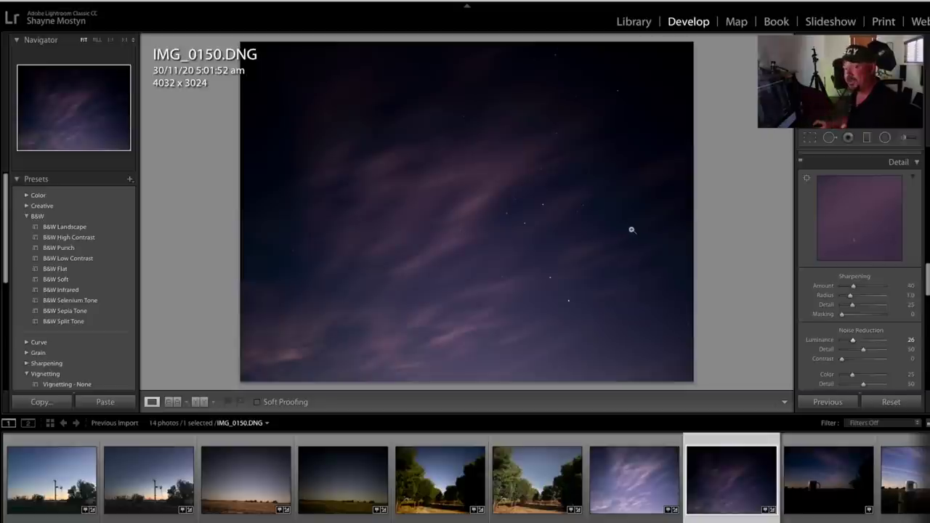
# Step: Compare the distant mug photos IMG_0151.DNG and IMG_0152.HEIC, checking the bright star in the DNG
pyautogui.scroll(-5, 755, 479)
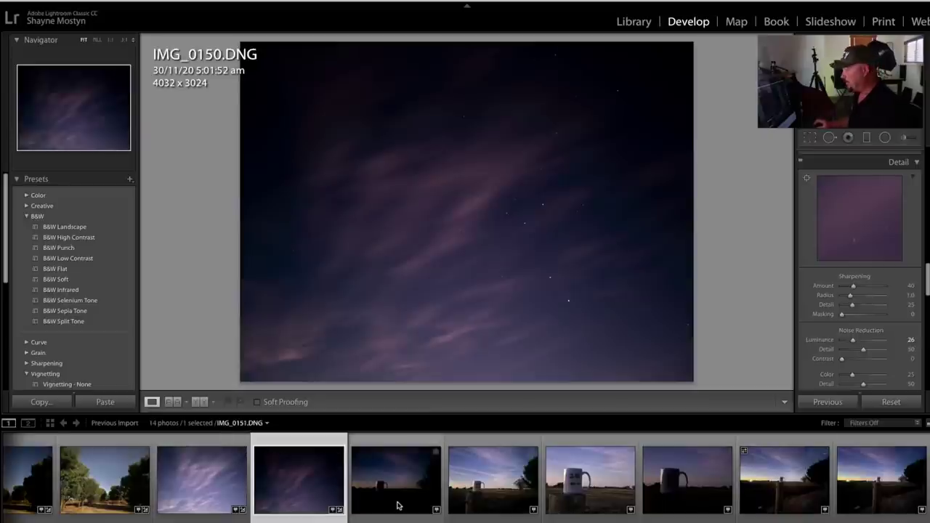
pyautogui.click(400, 483)
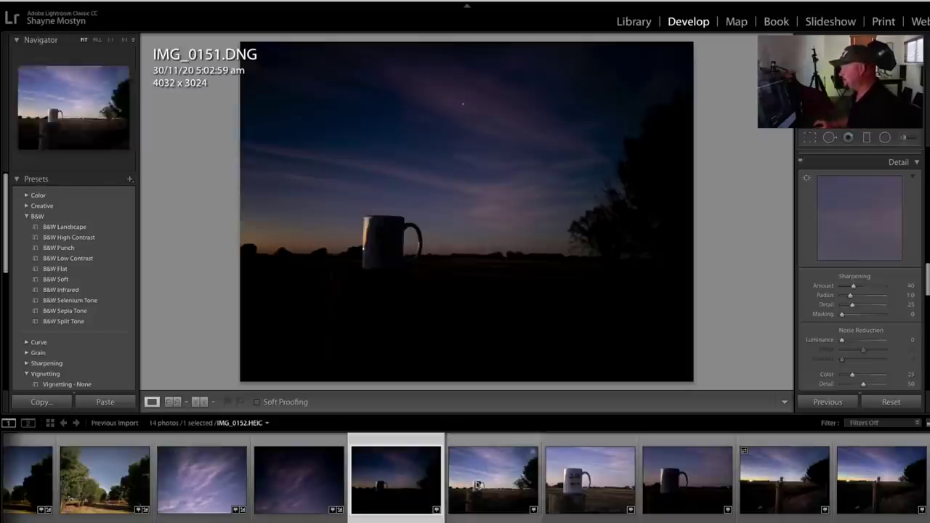
pyautogui.click(464, 104)
pyautogui.click(422, 180)
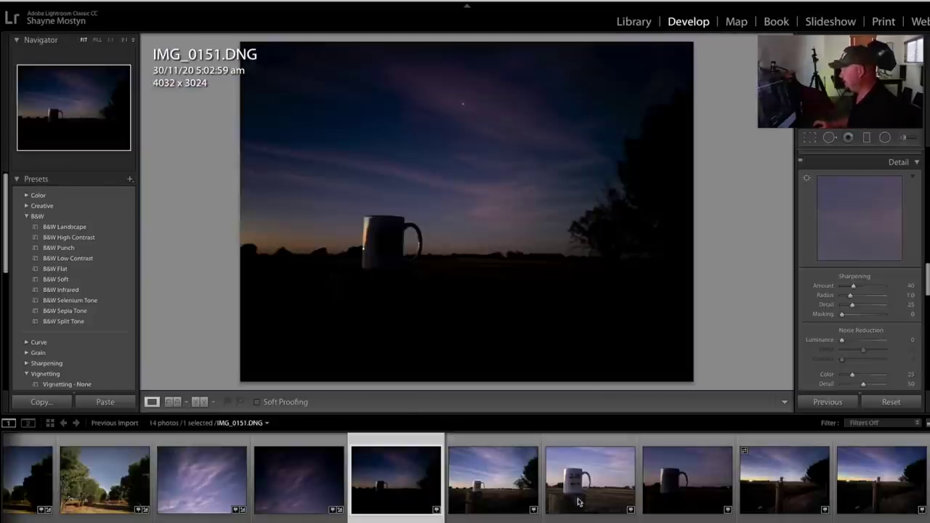
pyautogui.click(500, 492)
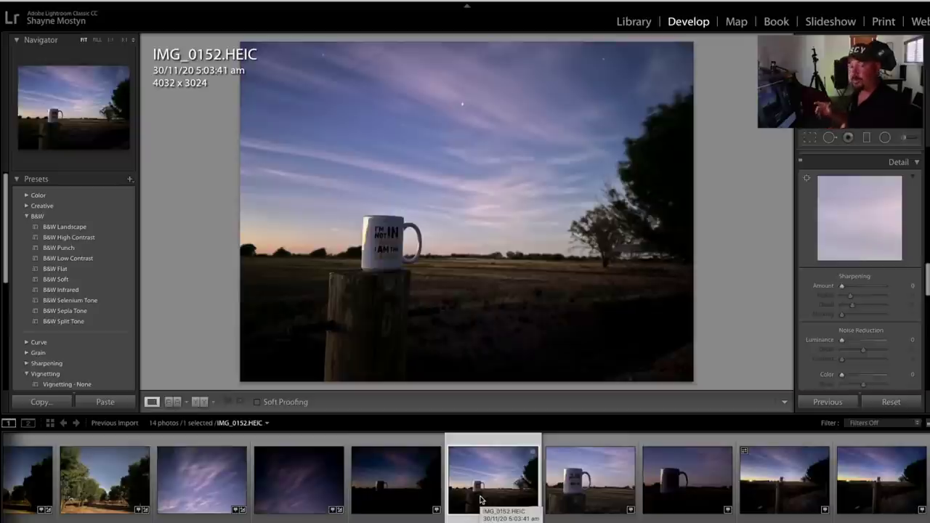
pyautogui.click(383, 492)
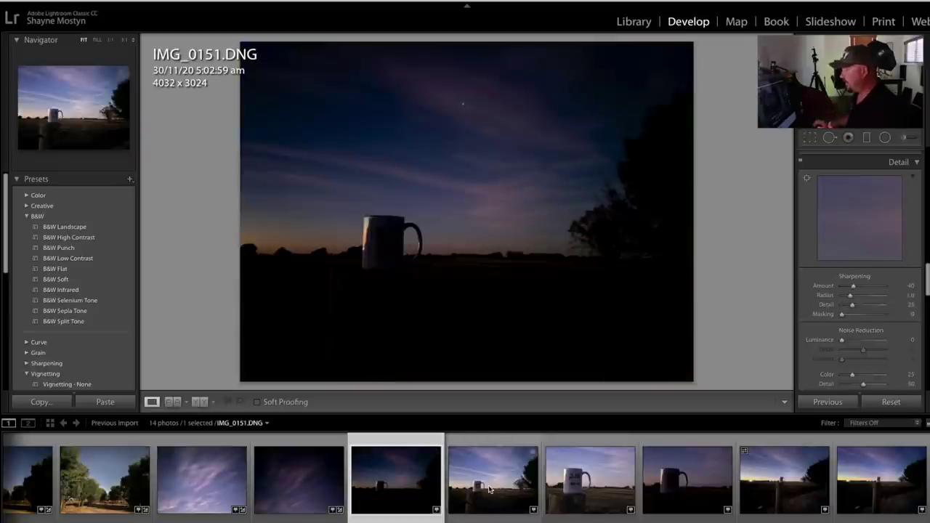
pyautogui.click(488, 489)
# Step: Compare the mug photos IMG_0153.HEIC with IMG_0154.DNG, and IMG_0155.DNG with IMG_0156.HEIC
pyautogui.click(587, 494)
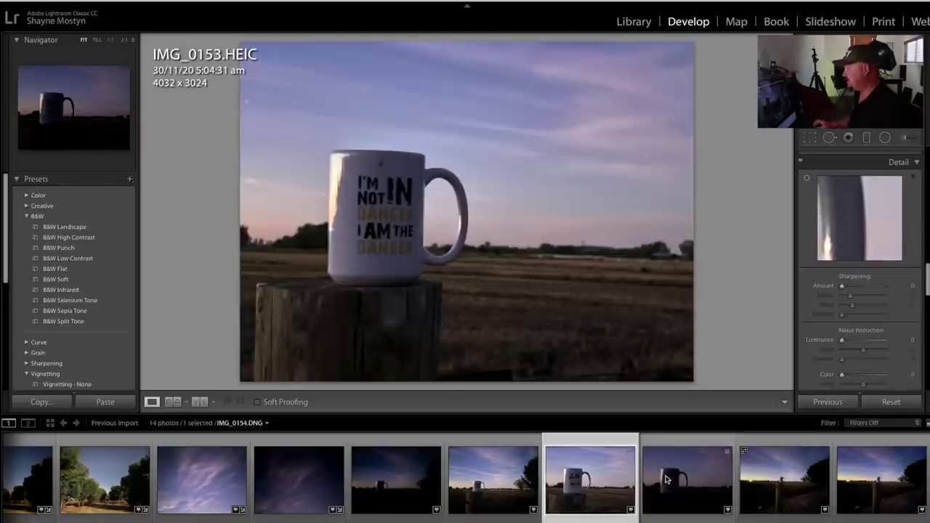
pyautogui.click(703, 475)
pyautogui.click(585, 492)
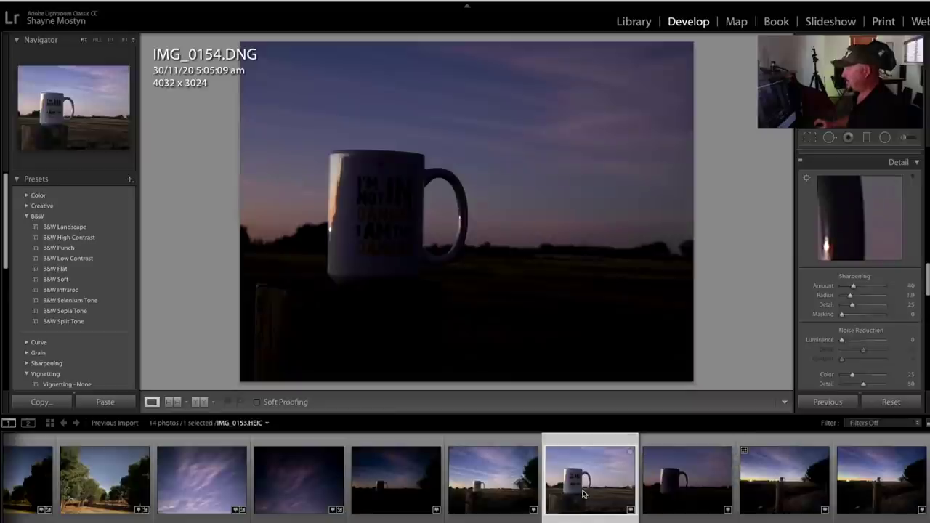
pyautogui.click(667, 487)
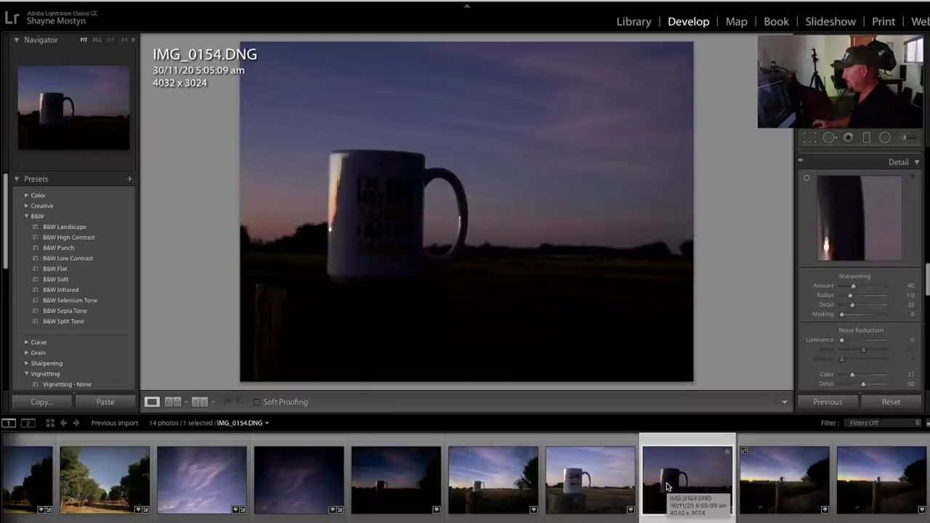
pyautogui.click(784, 485)
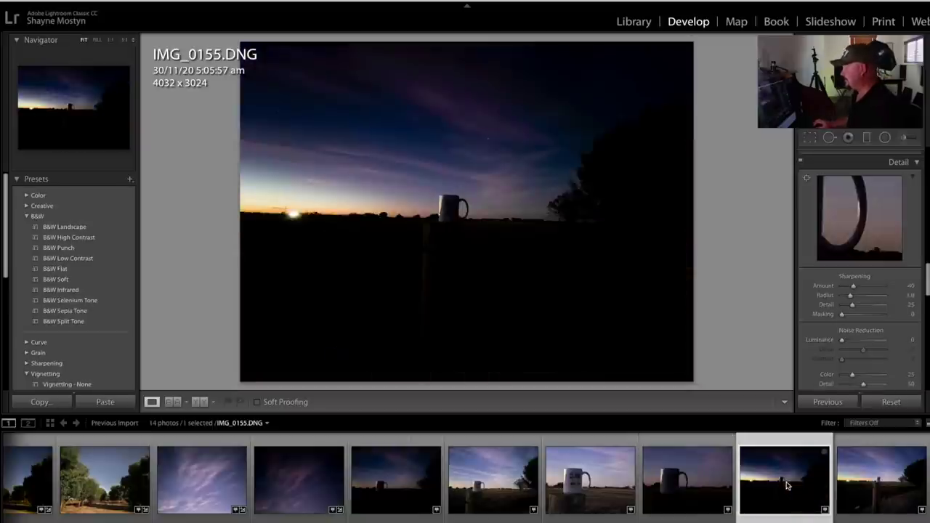
pyautogui.click(856, 506)
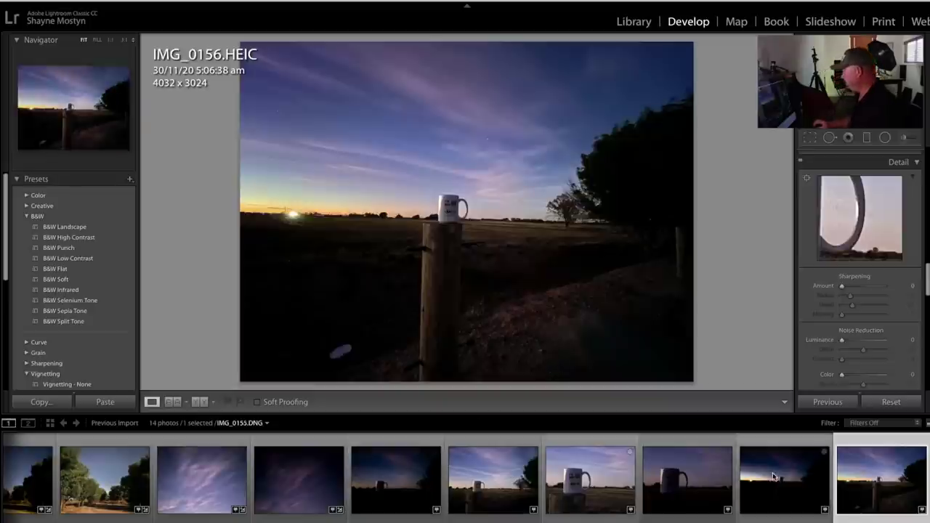
pyautogui.click(651, 491)
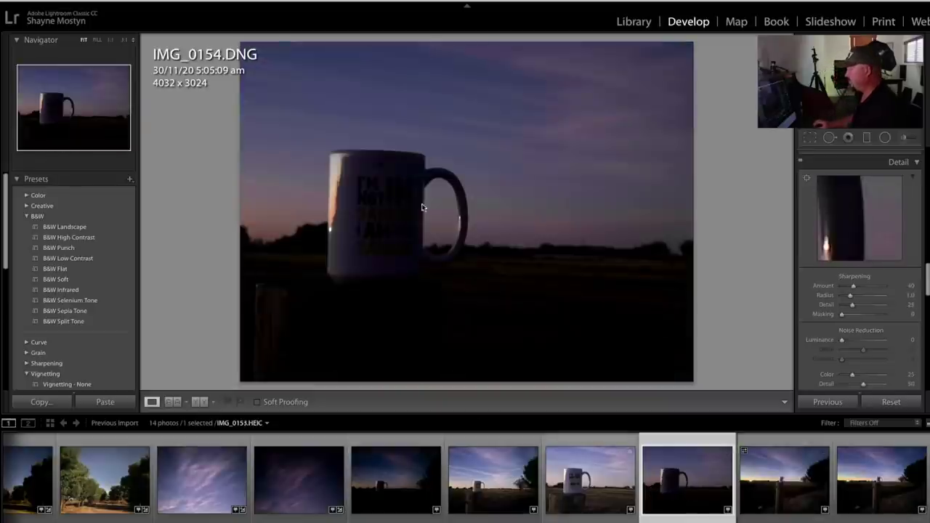
# Step: Examine the mug lettering in IMG_0153.HEIC up close for noise and detail
pyautogui.click(590, 481)
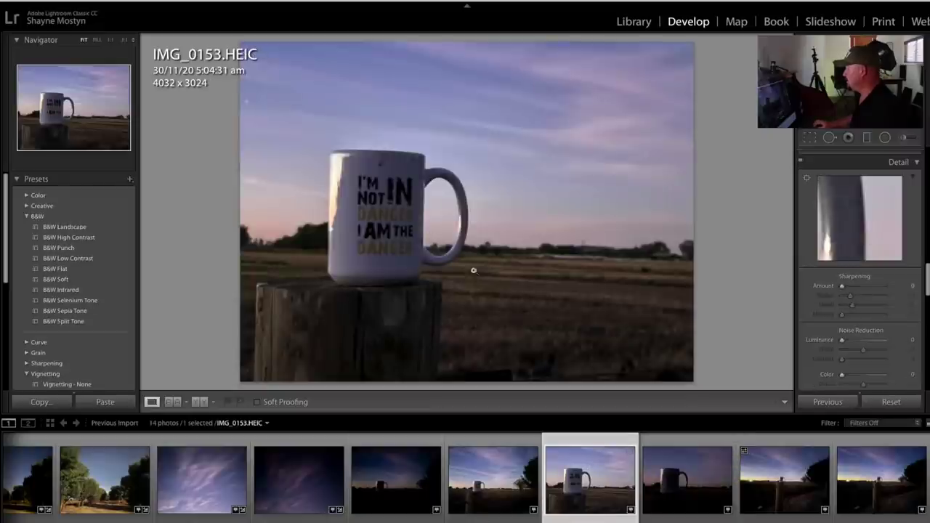
pyautogui.click(473, 270)
pyautogui.moveTo(463, 291); pyautogui.dragTo(445, 205)
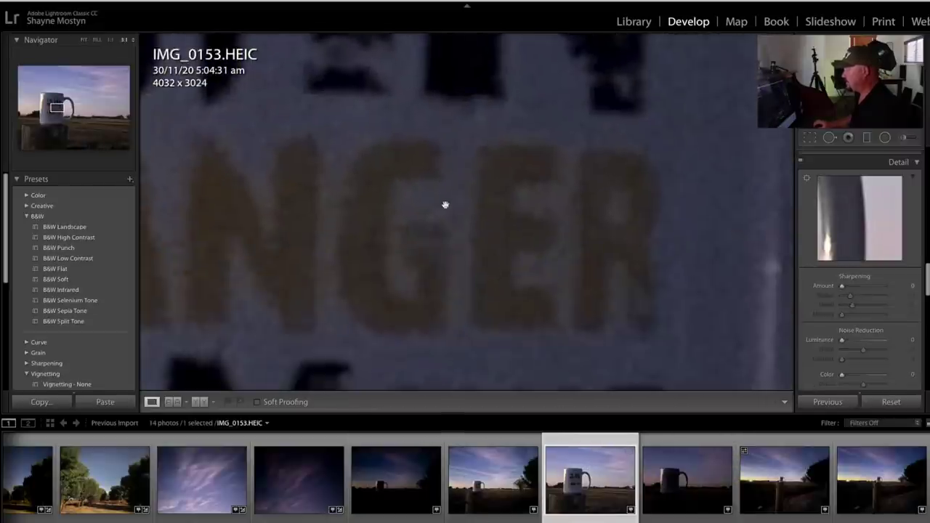
pyautogui.click(488, 212)
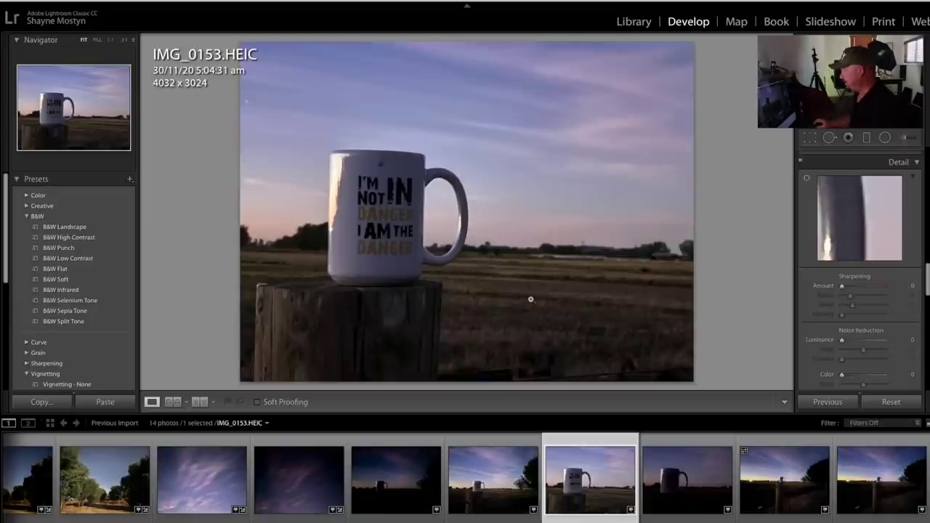
# Step: Apply automatic tone to IMG_0153.HEIC, inspect the mug lettering up close, and set highlights to -25
pyautogui.scroll(10, 895, 218)
pyautogui.scroll(5, 895, 230)
pyautogui.click(903, 249)
pyautogui.click(404, 219)
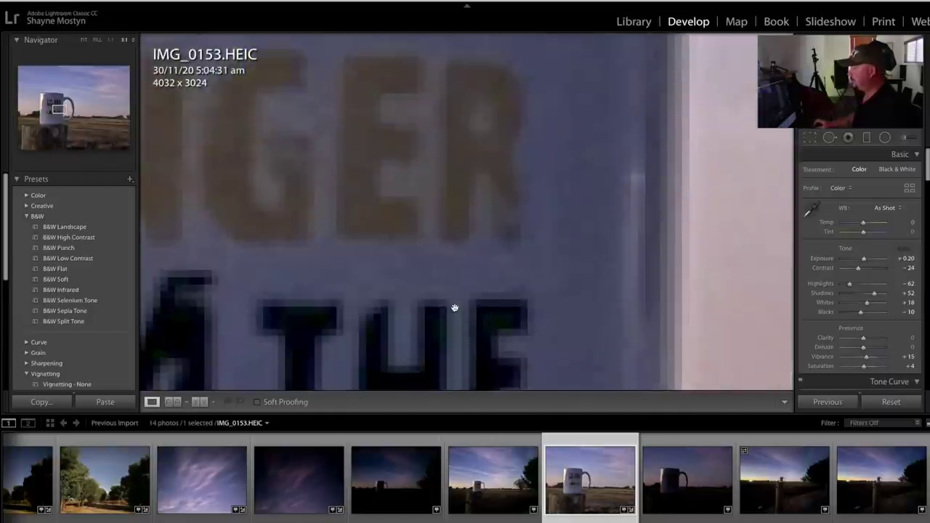
pyautogui.moveTo(453, 308); pyautogui.dragTo(866, 250)
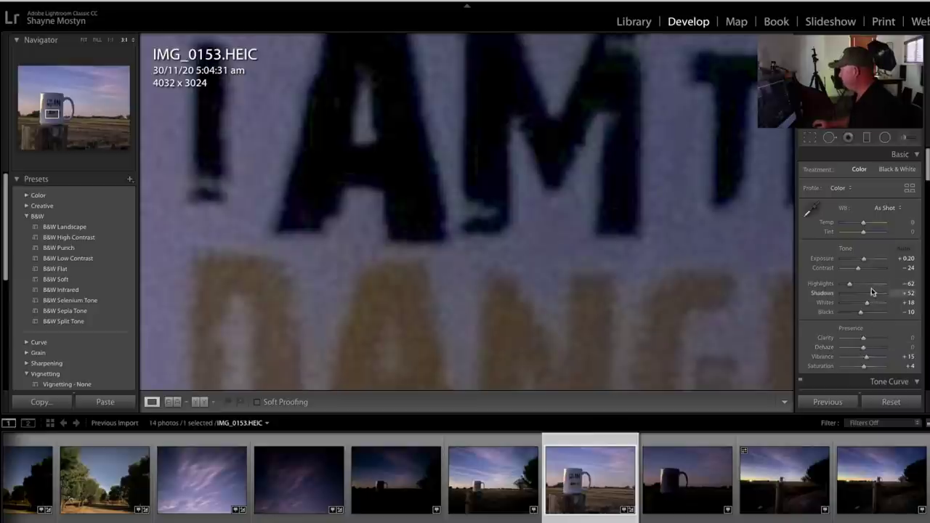
pyautogui.moveTo(849, 283); pyautogui.dragTo(857, 283)
pyautogui.click(654, 284)
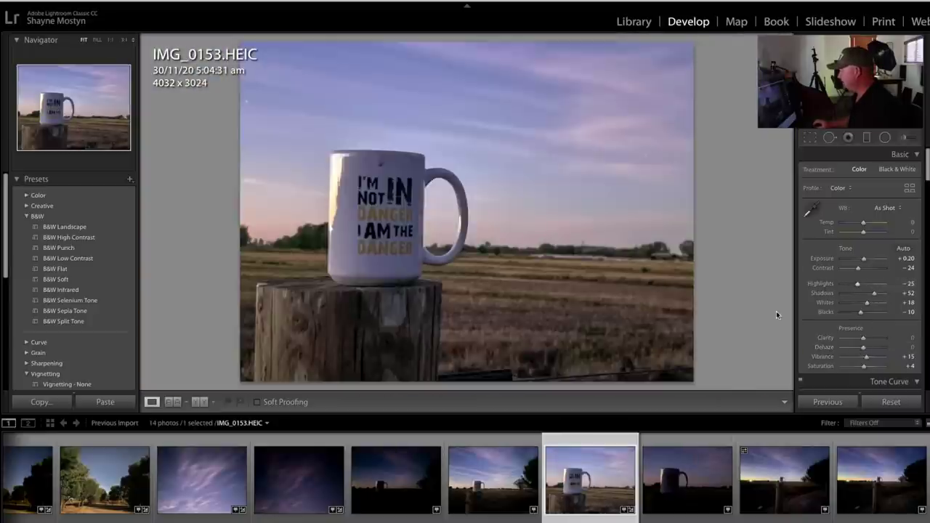
# Step: Set luminance noise reduction to 28 for IMG_0153.HEIC while checking the magnified mug lettering
pyautogui.scroll(-15, 865, 313)
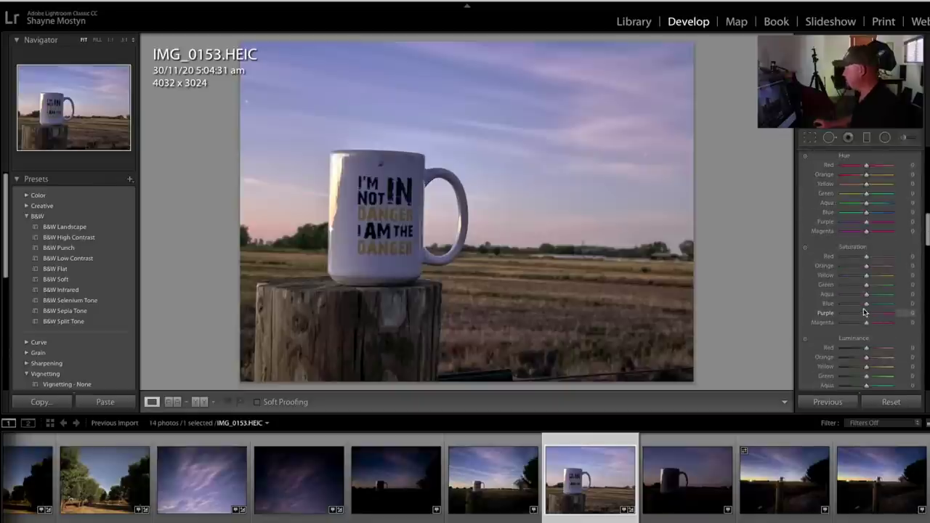
pyautogui.scroll(-10, 872, 320)
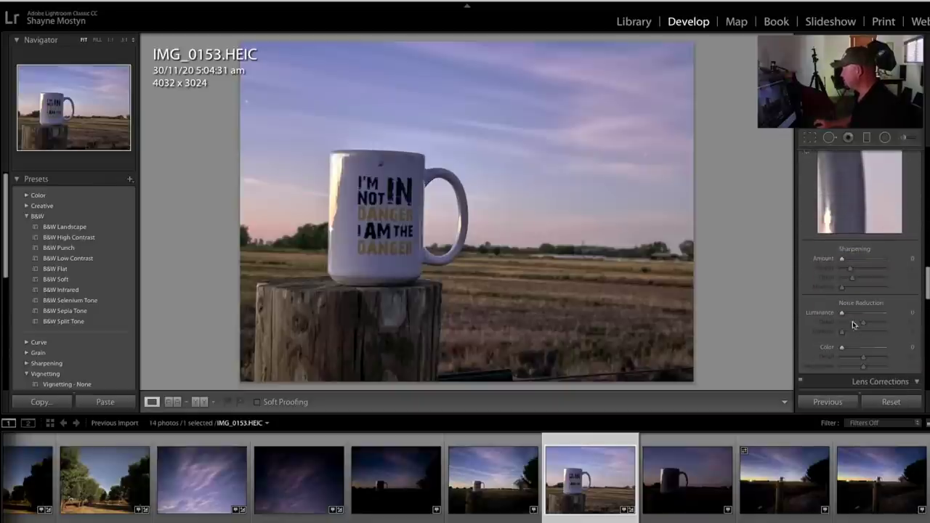
pyautogui.moveTo(847, 313); pyautogui.dragTo(855, 312)
pyautogui.click(519, 342)
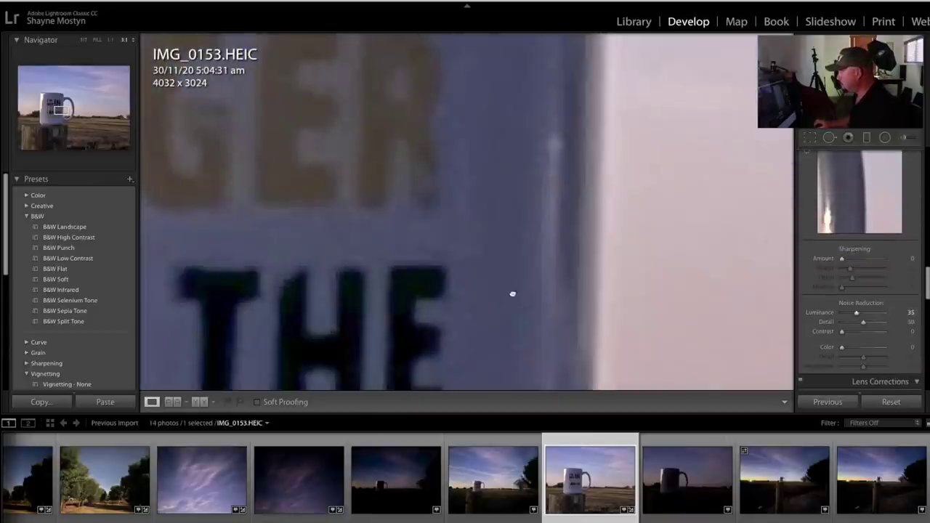
pyautogui.moveTo(513, 293); pyautogui.dragTo(426, 213)
pyautogui.moveTo(855, 313)
pyautogui.mouseDown()
pyautogui.moveTo(871, 313)
pyautogui.moveTo(854, 314)
pyautogui.mouseUp()
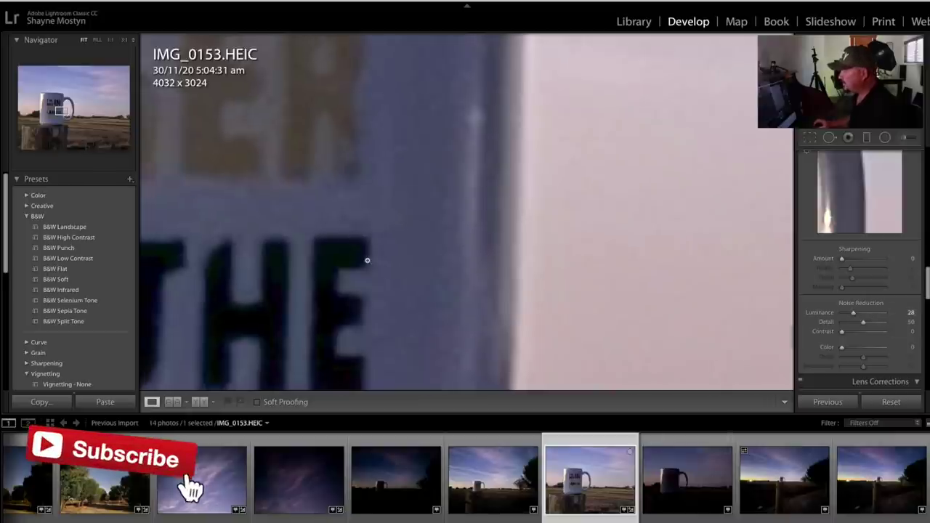
pyautogui.click(366, 259)
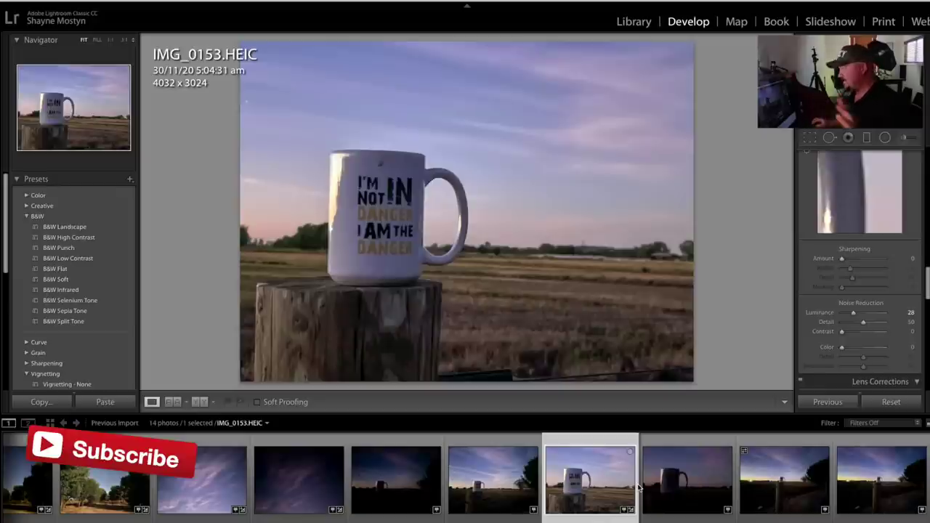
# Step: In IMG_0154.DNG, set exposure to +1.15, shadows to +42, clarity to +14 and dehaze to +17
pyautogui.click(680, 480)
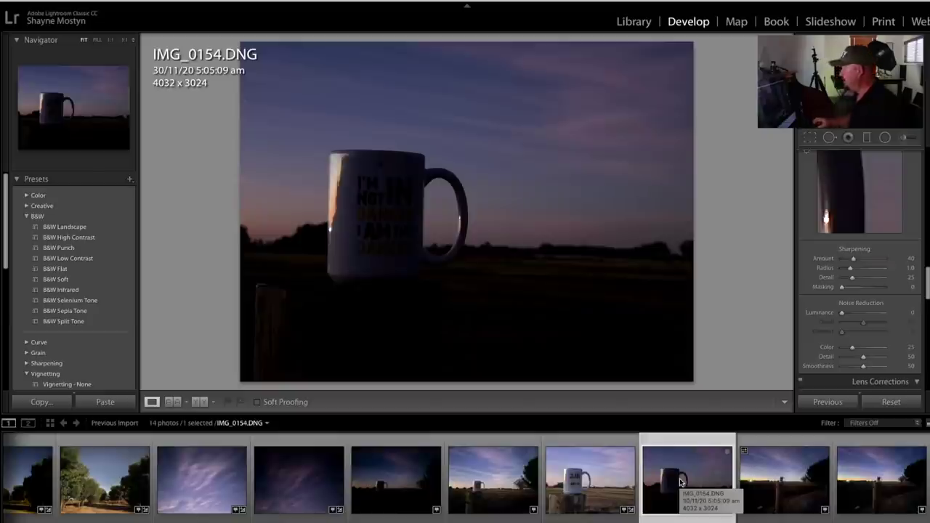
pyautogui.scroll(15, 899, 303)
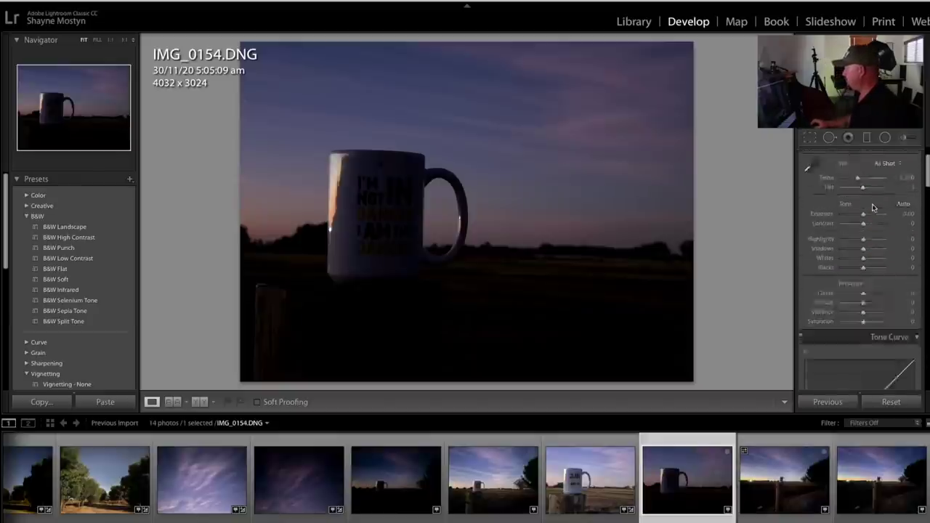
pyautogui.scroll(2, 873, 208)
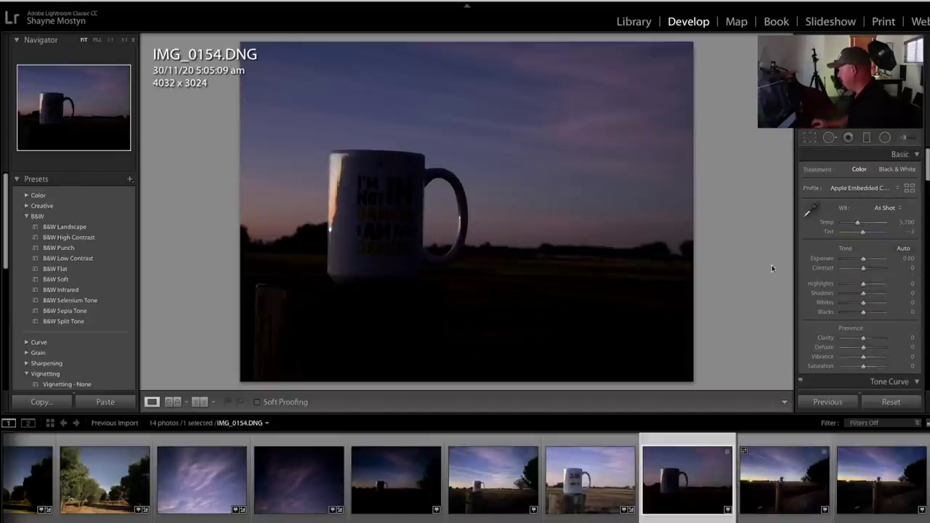
pyautogui.moveTo(863, 259); pyautogui.dragTo(867, 258)
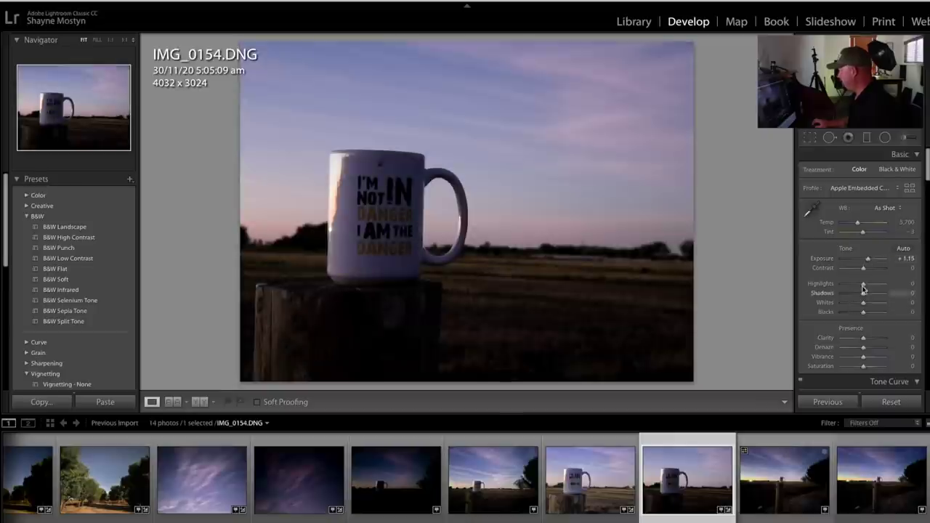
pyautogui.moveTo(863, 294); pyautogui.dragTo(871, 293)
pyautogui.click(393, 233)
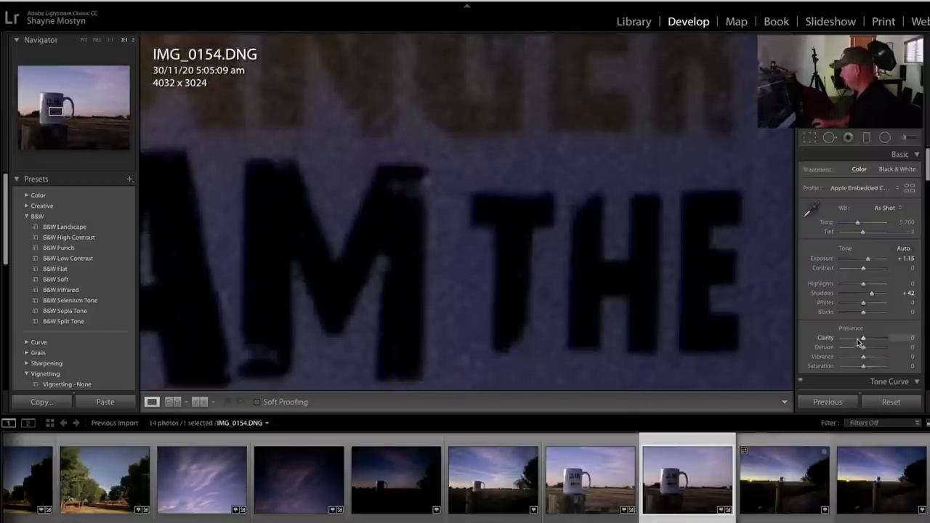
pyautogui.moveTo(864, 343); pyautogui.dragTo(866, 347)
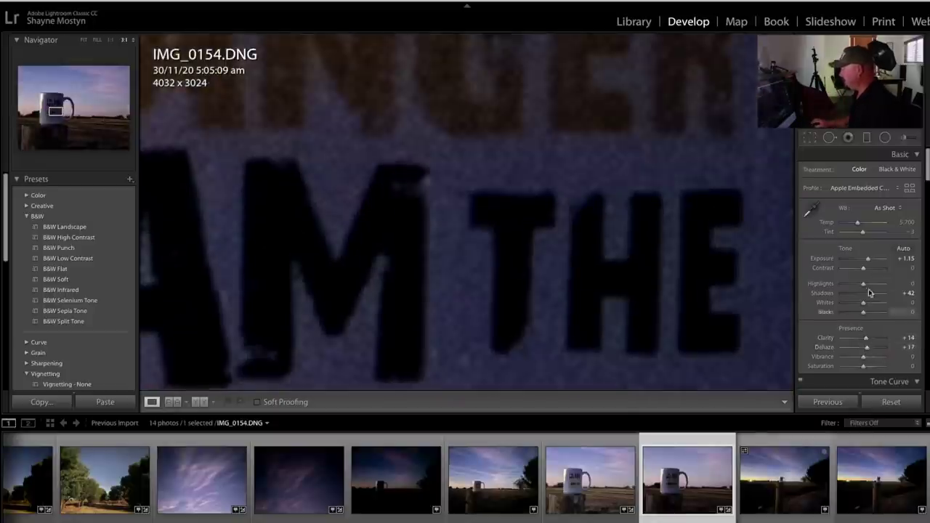
# Step: Set luminance noise reduction to 24 for IMG_0154.DNG and return to the full image
pyautogui.scroll(-6, 872, 319)
pyautogui.scroll(-10, 876, 314)
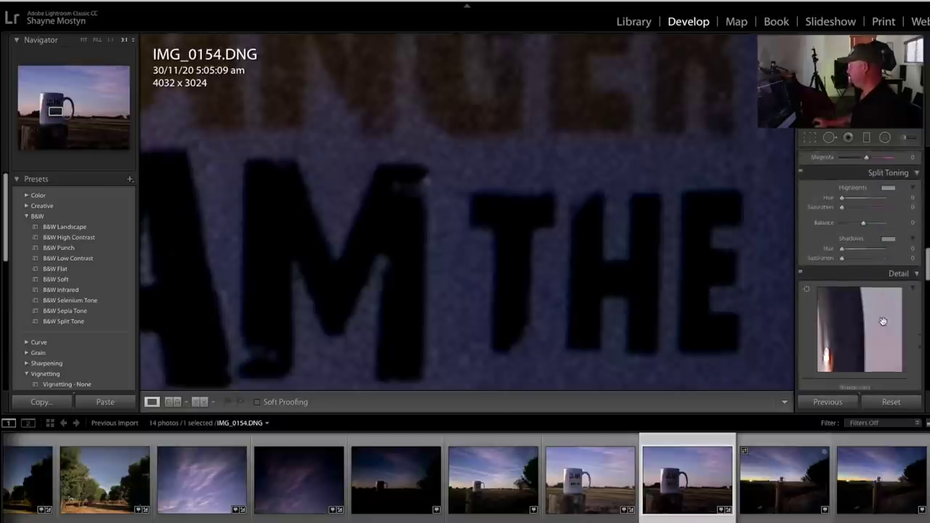
pyautogui.moveTo(841, 170); pyautogui.dragTo(854, 172)
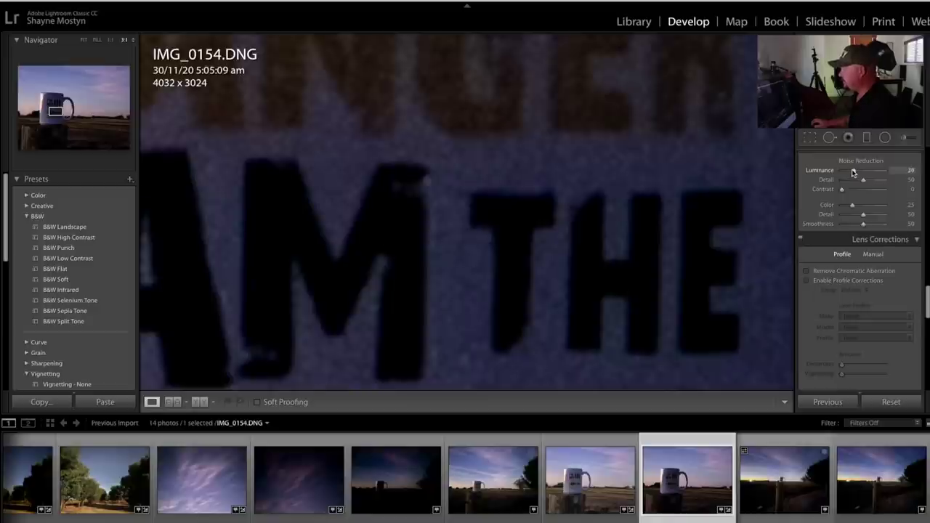
pyautogui.click(522, 263)
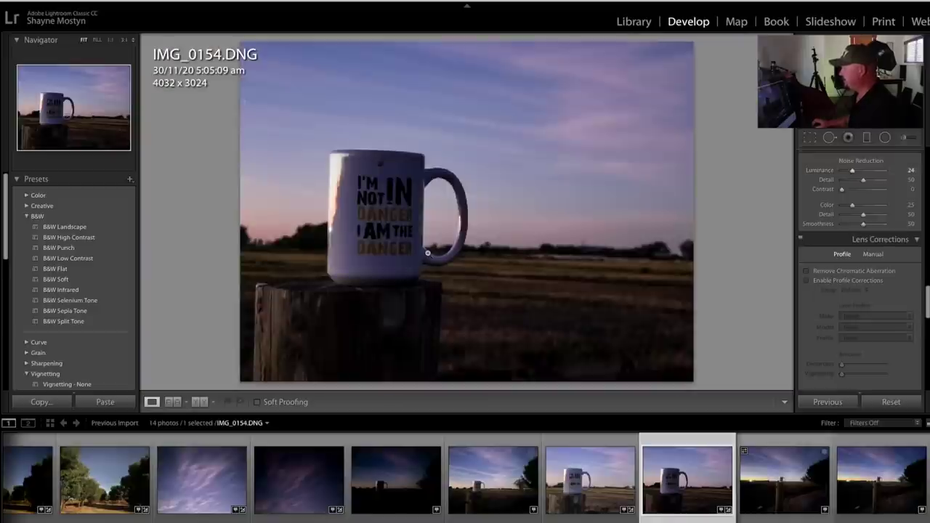